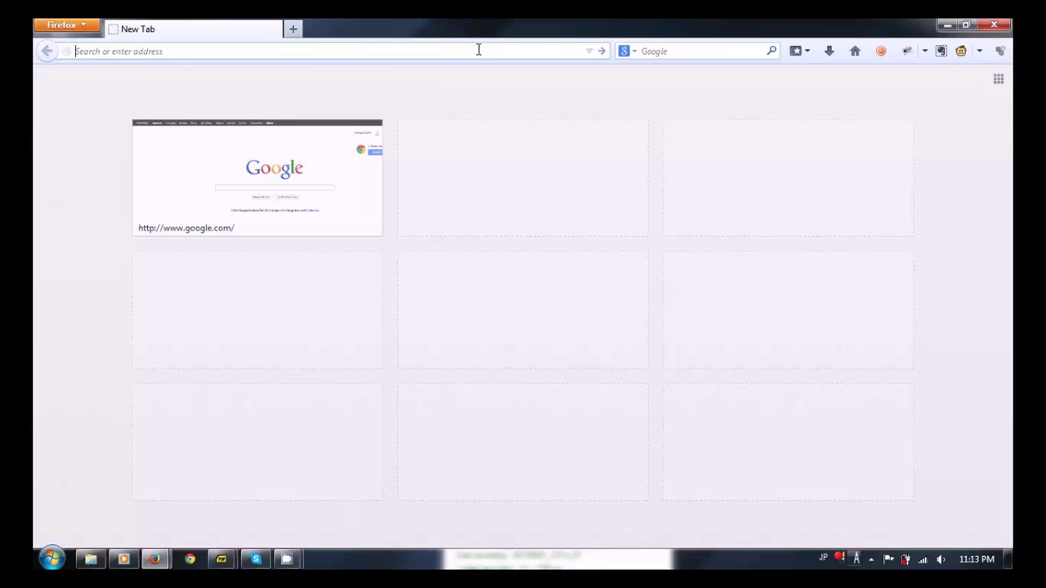
# Open the copied Google Drive sharing link for the nero 10.rar file
pyautogui.rightClick(478, 49)
pyautogui.click(513, 113)
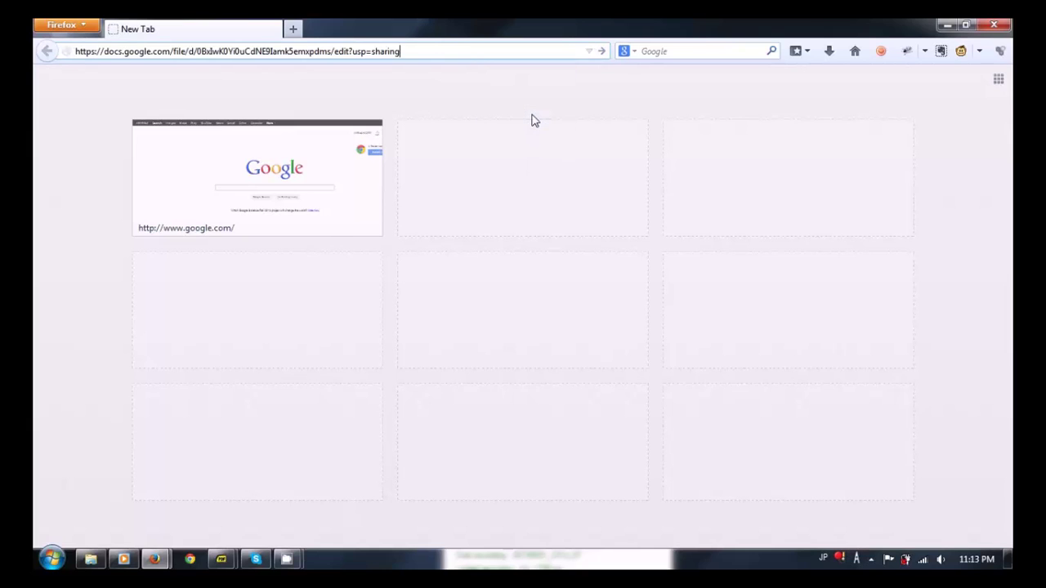
pyautogui.click(601, 52)
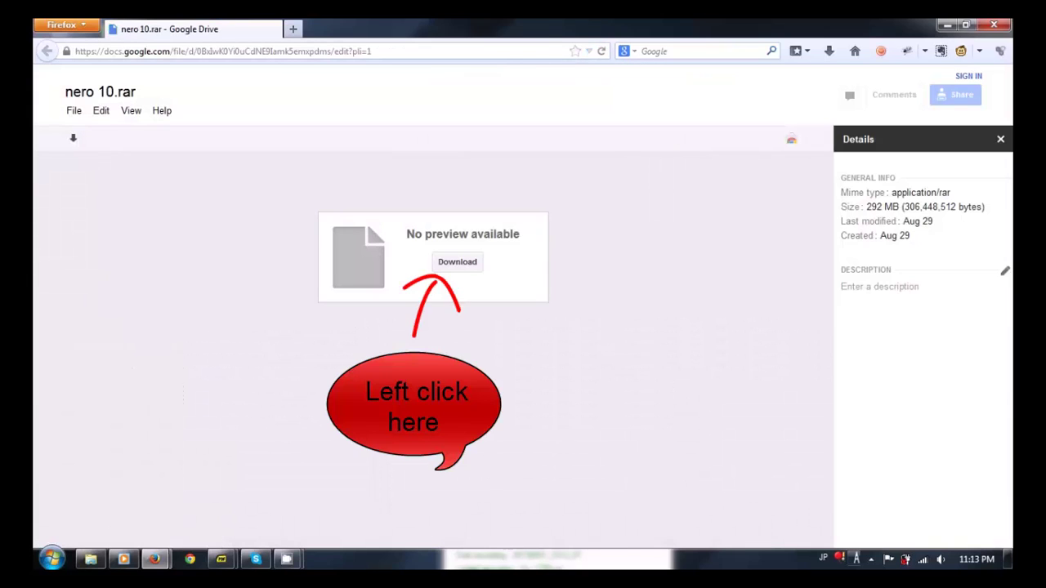
# Download nero 10.rar despite the virus scan warning, choosing to open it with WinRAR
pyautogui.click(449, 263)
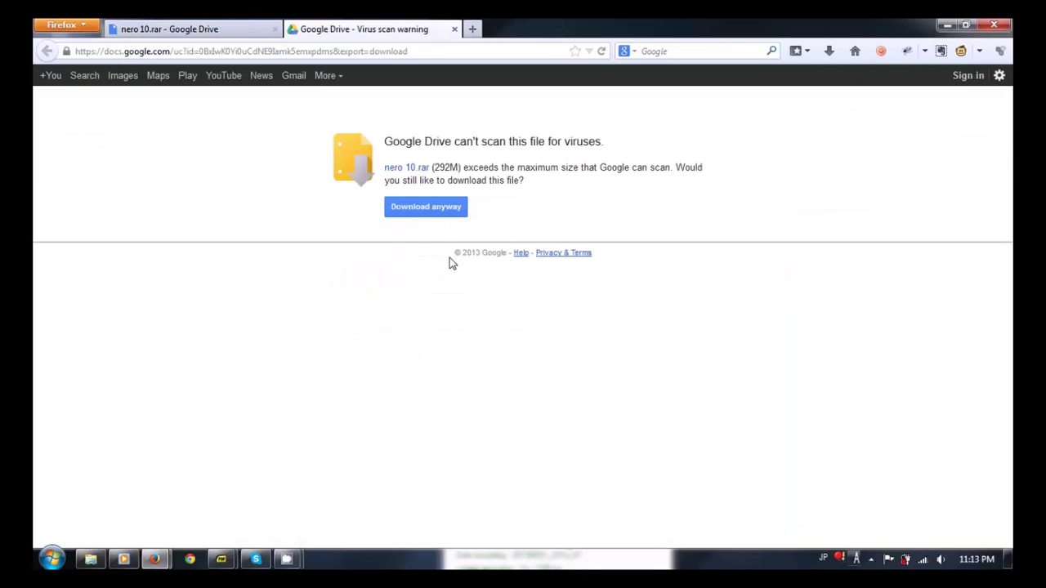
pyautogui.click(420, 214)
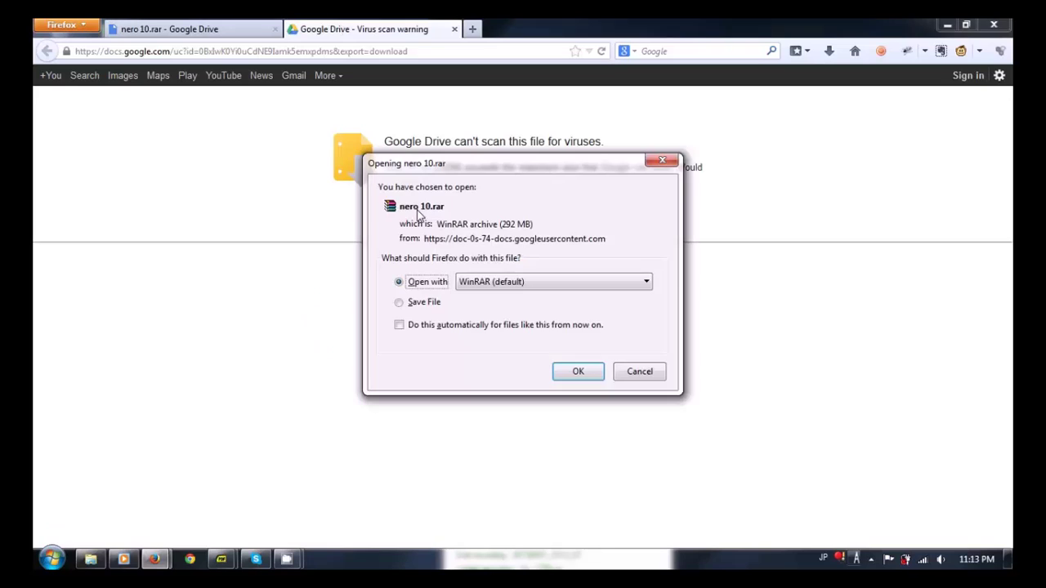
pyautogui.click(571, 378)
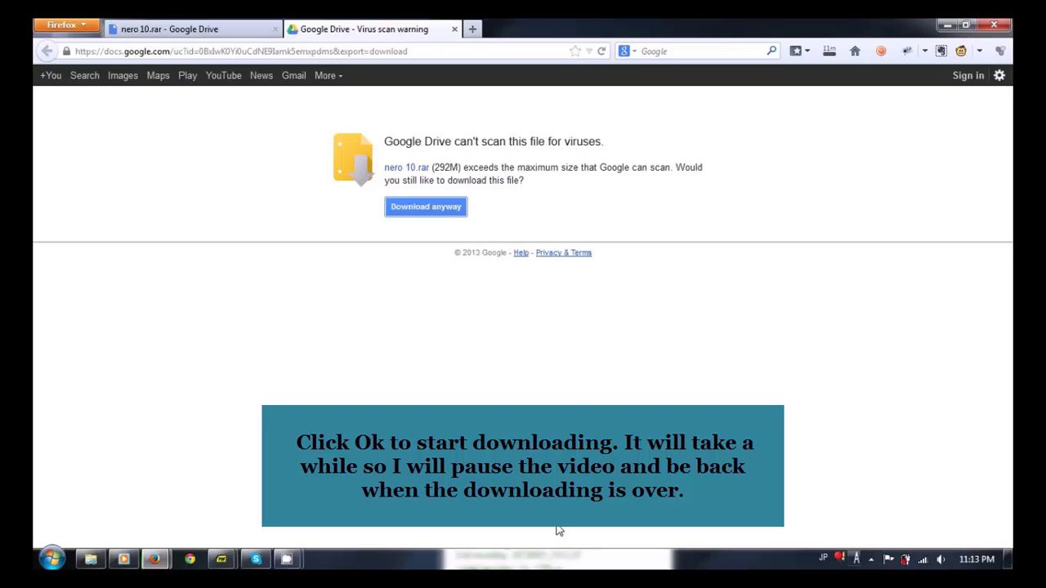
pyautogui.moveTo(299, 560)
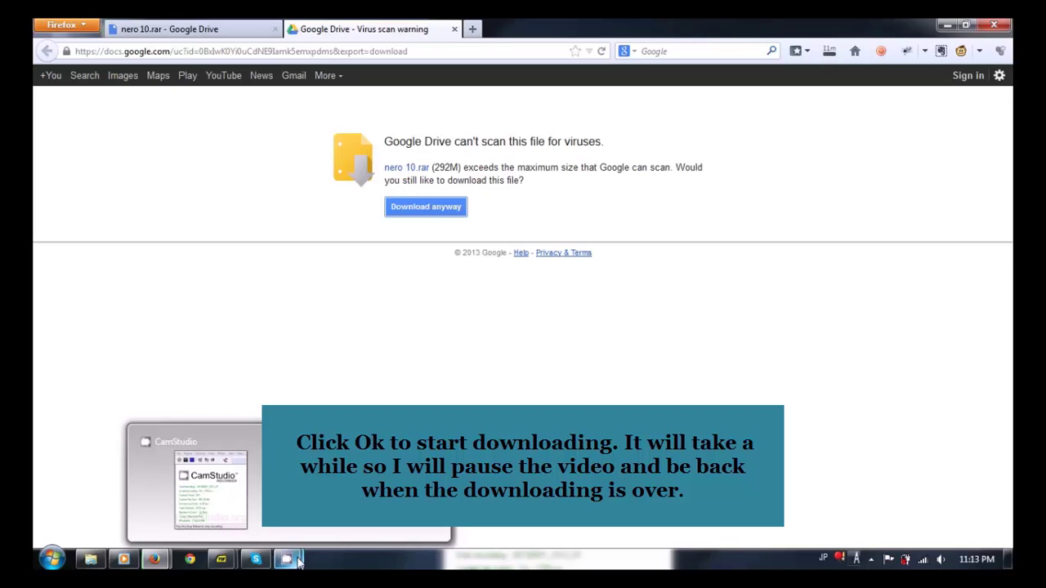
pyautogui.moveTo(227, 509)
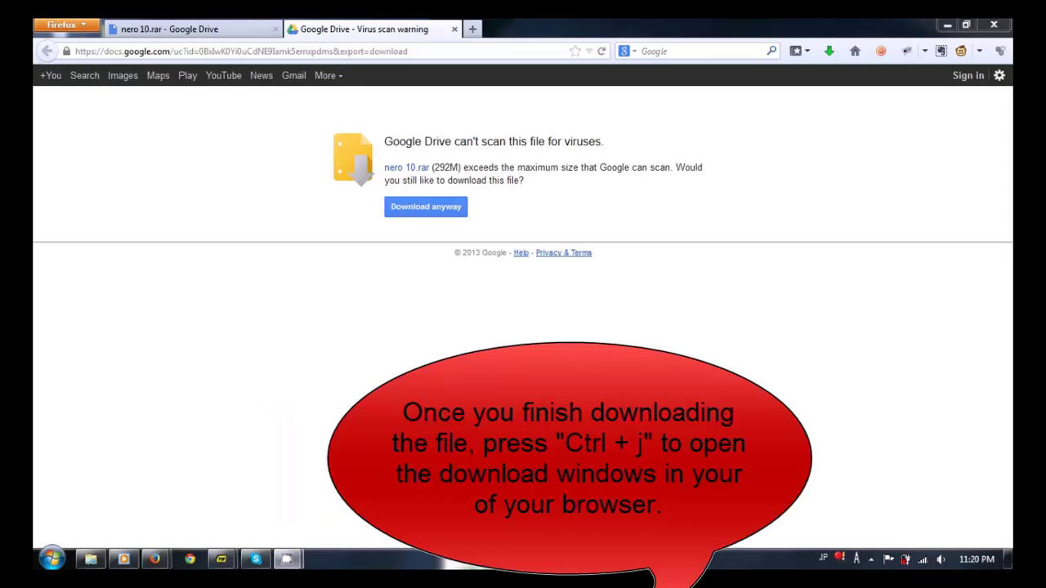
# Open the folder containing the downloaded nero 10.rar from the browser's download list
pyautogui.click(829, 52)
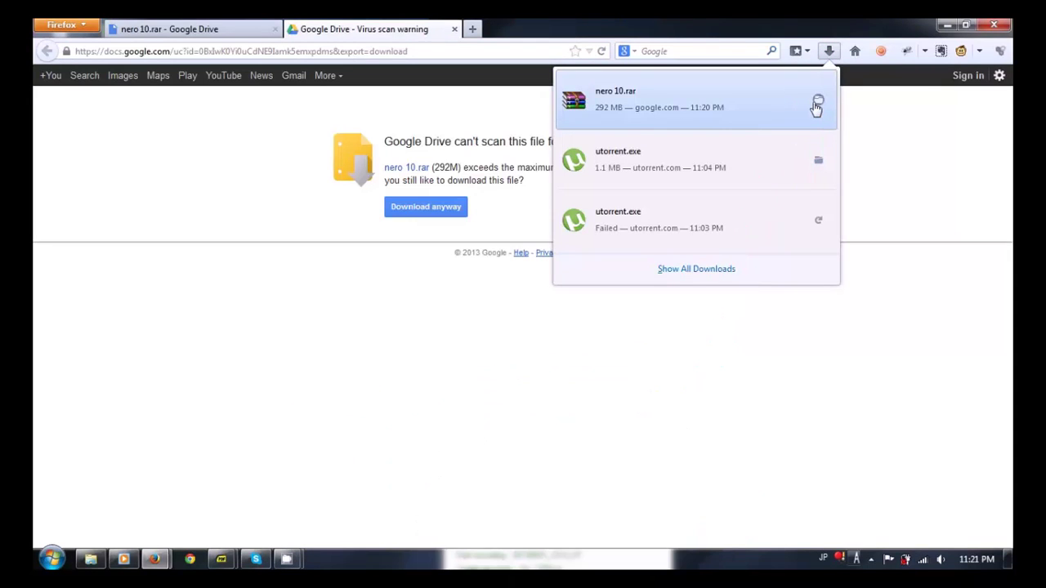
pyautogui.rightClick(707, 106)
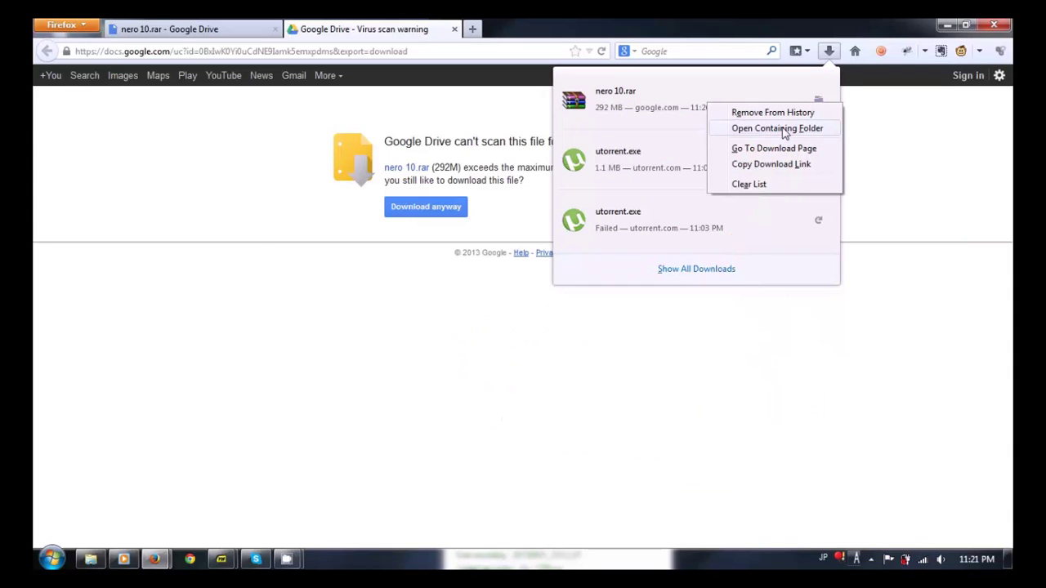
pyautogui.click(777, 128)
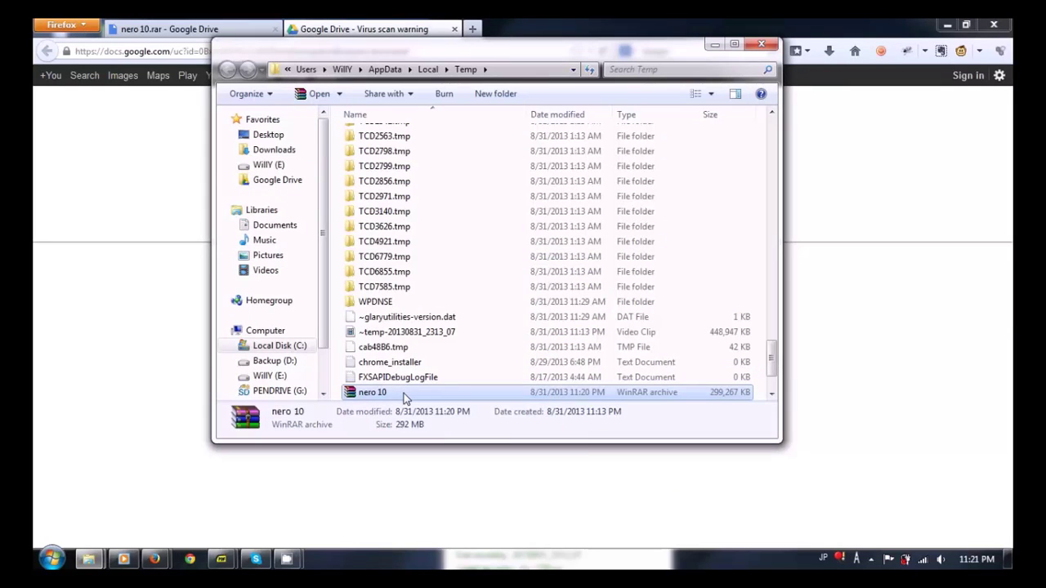
# Cut the nero 10 archive from the Temp folder and paste it onto the desktop
pyautogui.rightClick(404, 393)
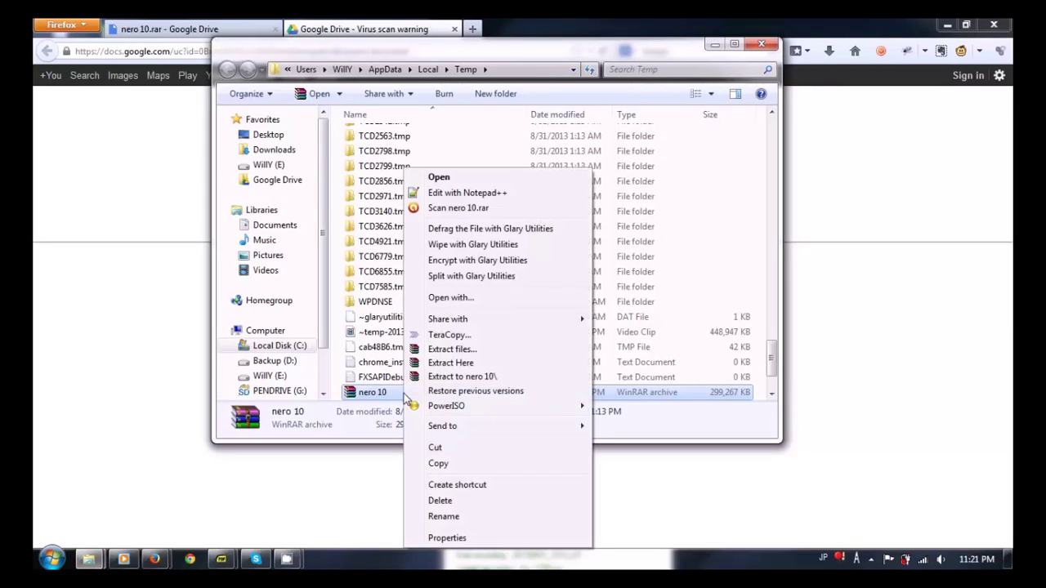
pyautogui.click(458, 451)
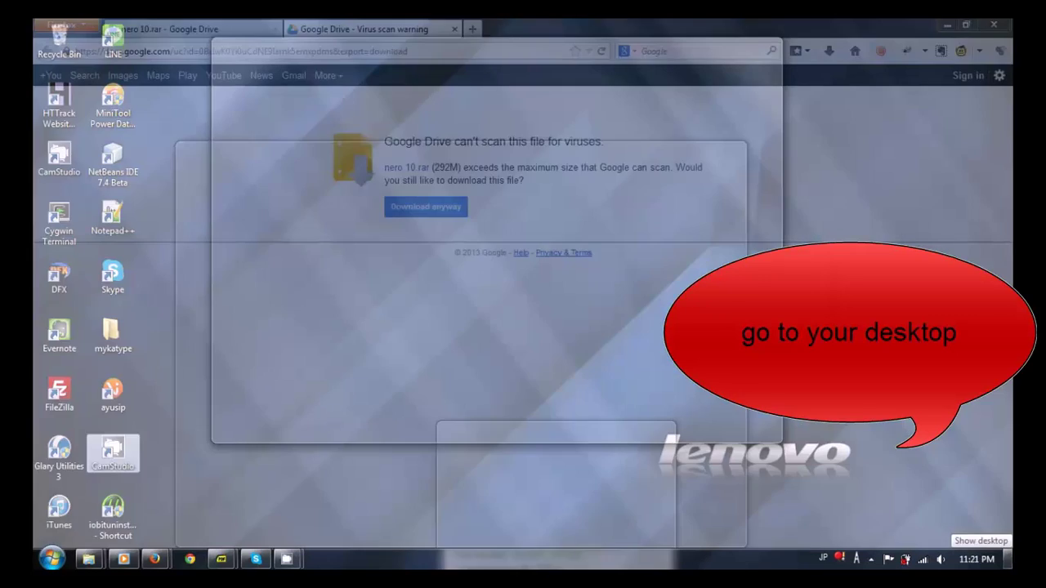
pyautogui.click(1010, 559)
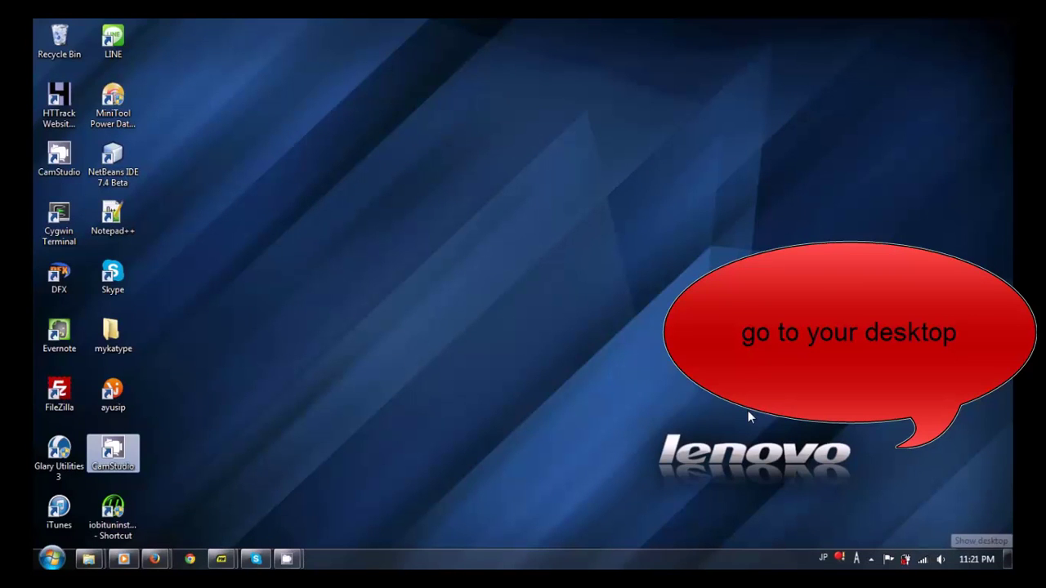
pyautogui.rightClick(450, 255)
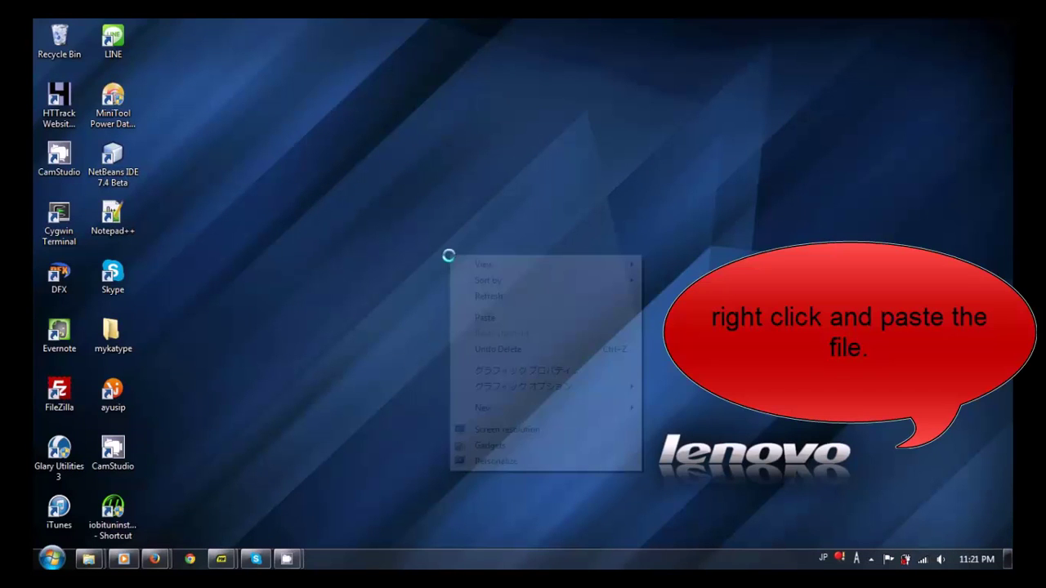
pyautogui.click(527, 318)
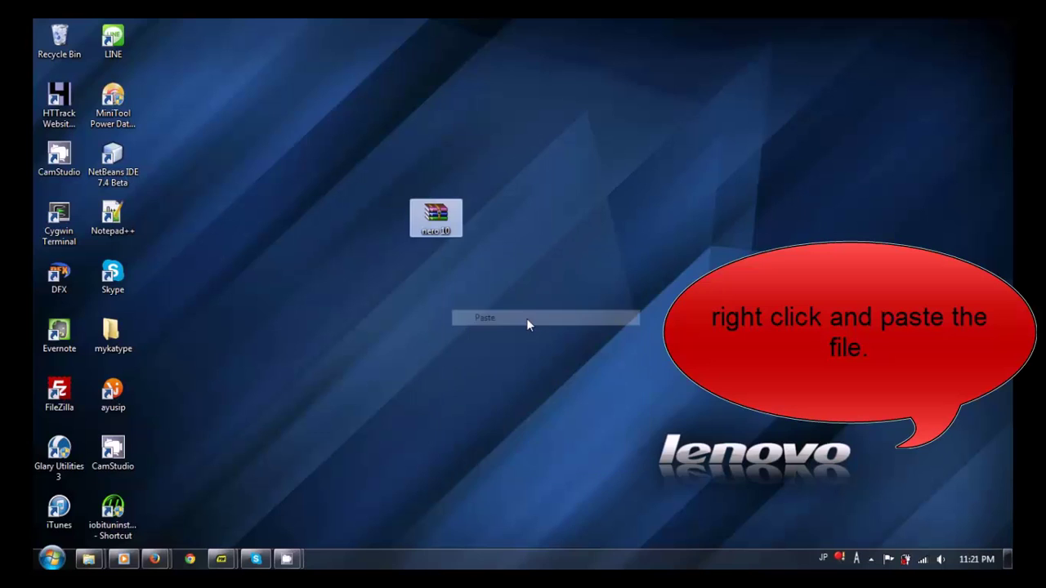
# Extract the nero 10 archive on the desktop, then place the extracted folder in an empty desktop area and open it
pyautogui.rightClick(434, 208)
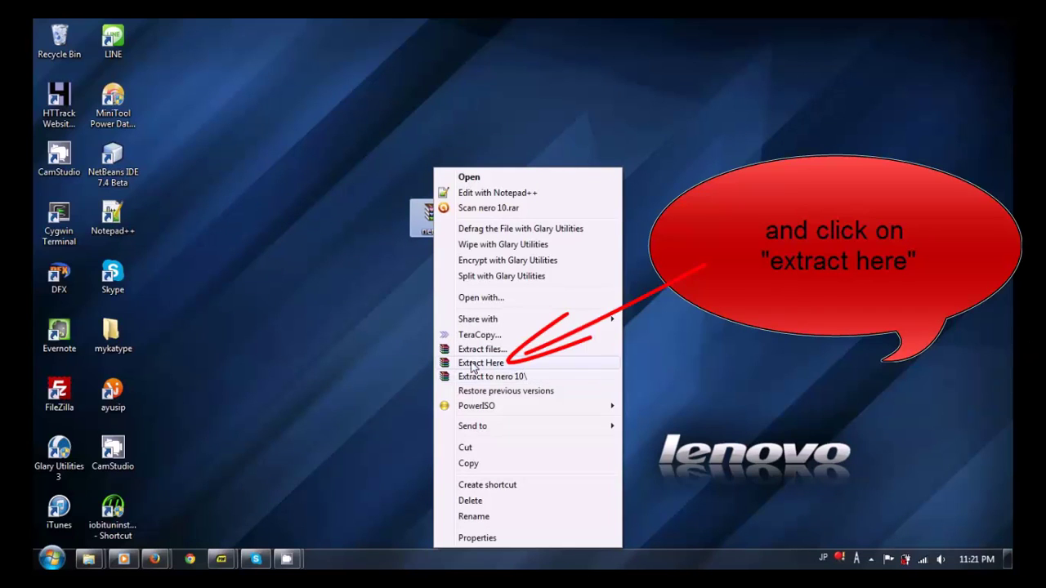
pyautogui.click(473, 364)
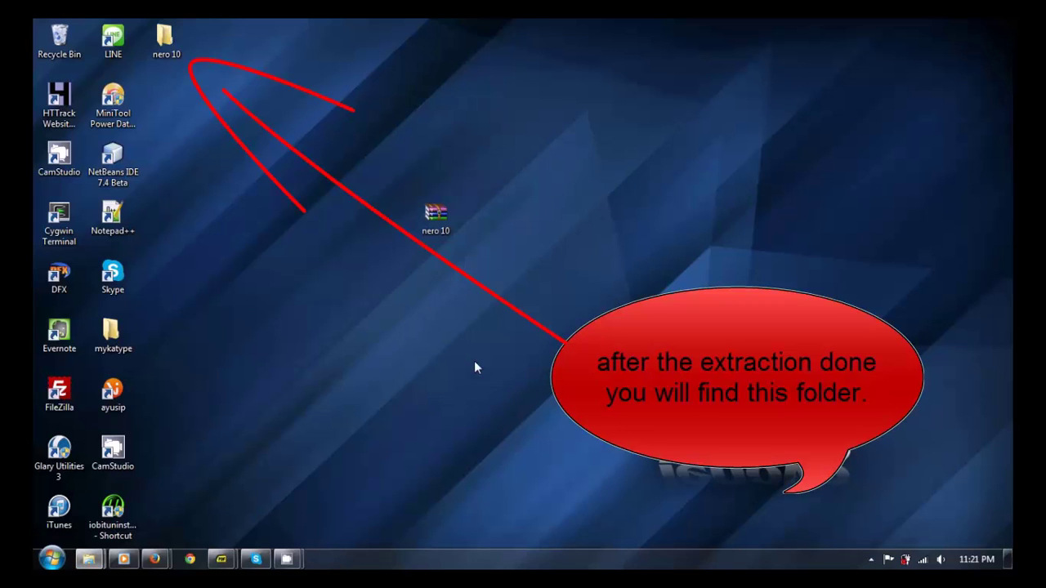
pyautogui.moveTo(167, 37); pyautogui.dragTo(602, 214)
pyautogui.doubleClick(595, 216)
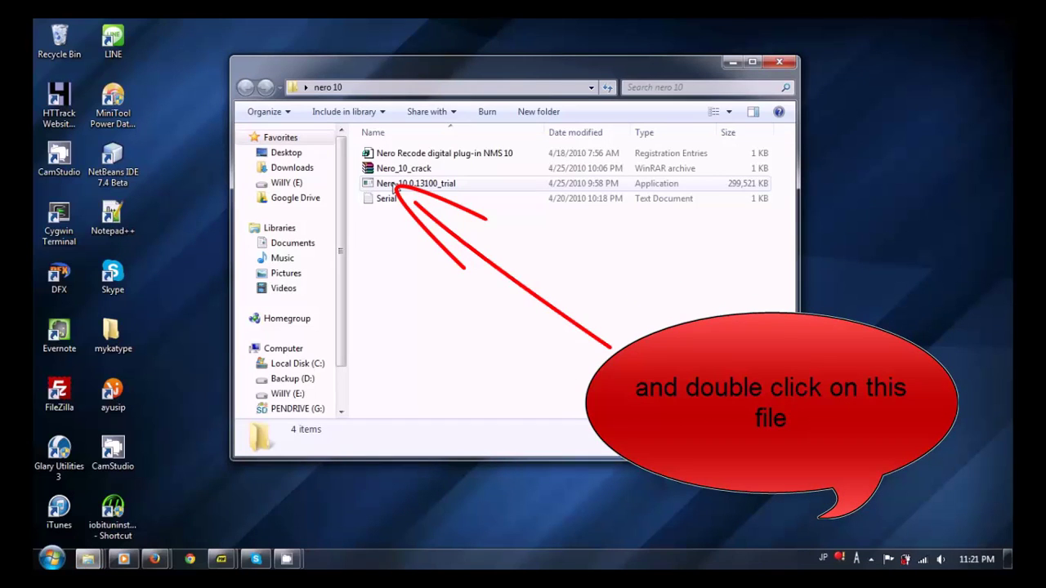
# Run the Nero-10.0.13100_trial installer and install the prerequisite components it requires
pyautogui.click(419, 185)
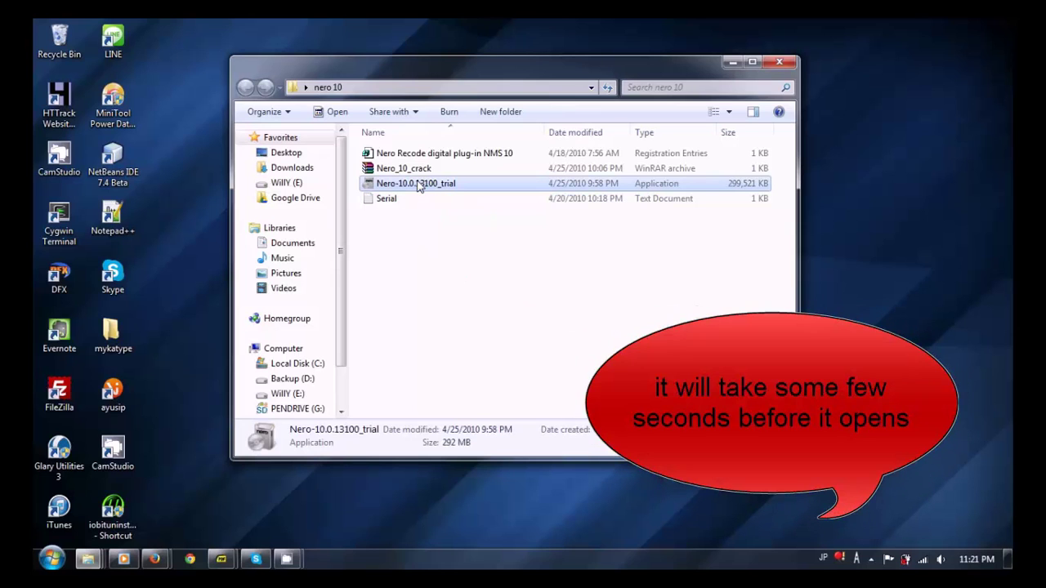
pyautogui.doubleClick(419, 185)
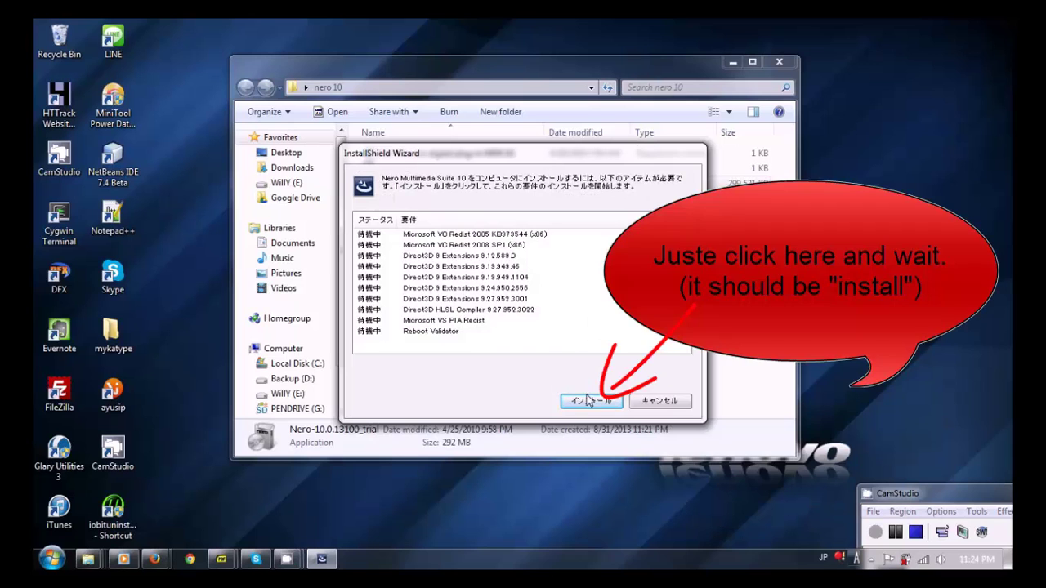
pyautogui.click(577, 405)
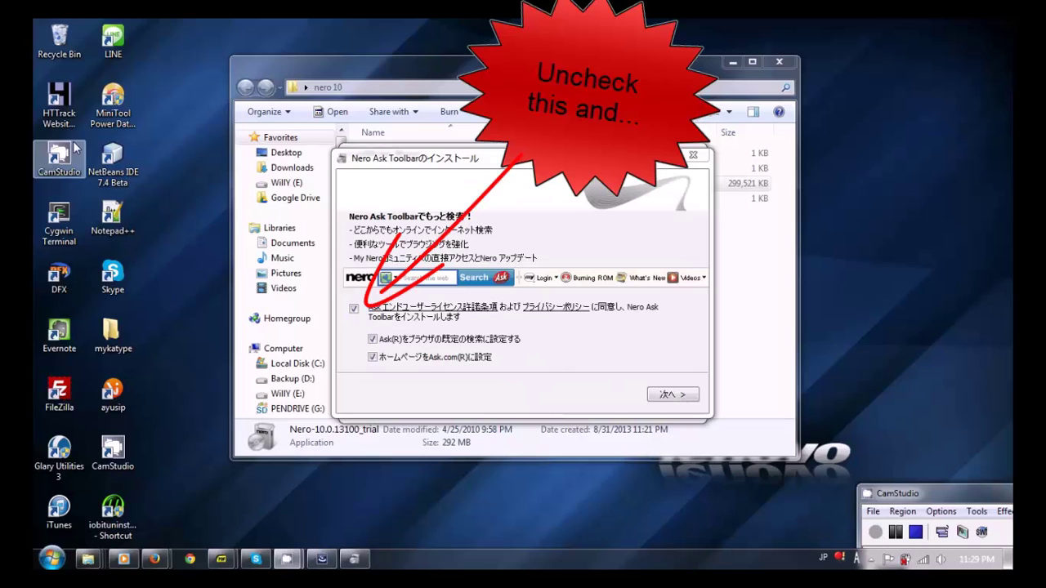
# Decline the Nero Ask Toolbar installation and continue through the welcome page to the serial number validation
pyautogui.click(354, 309)
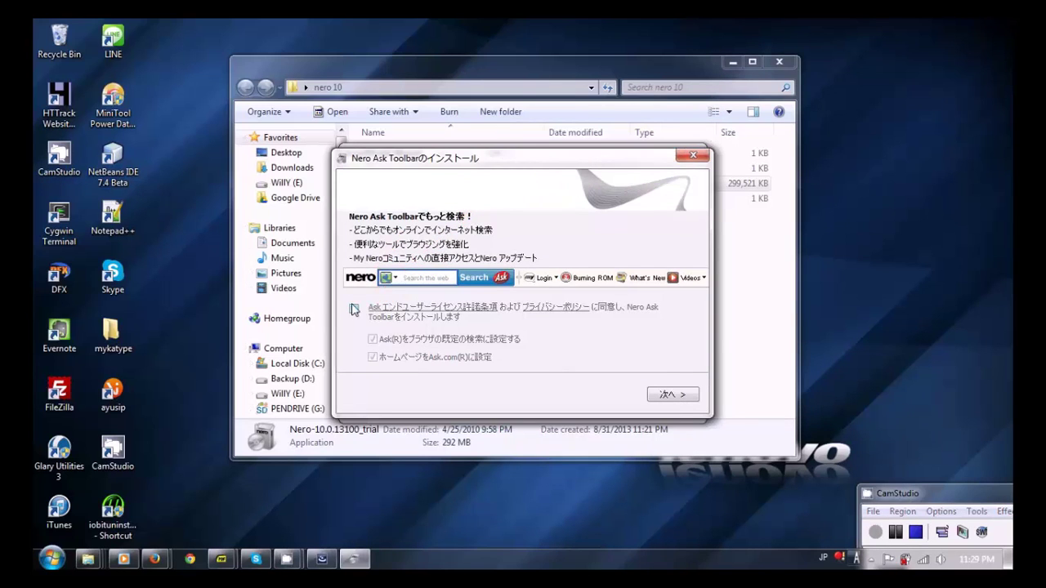
pyautogui.click(673, 398)
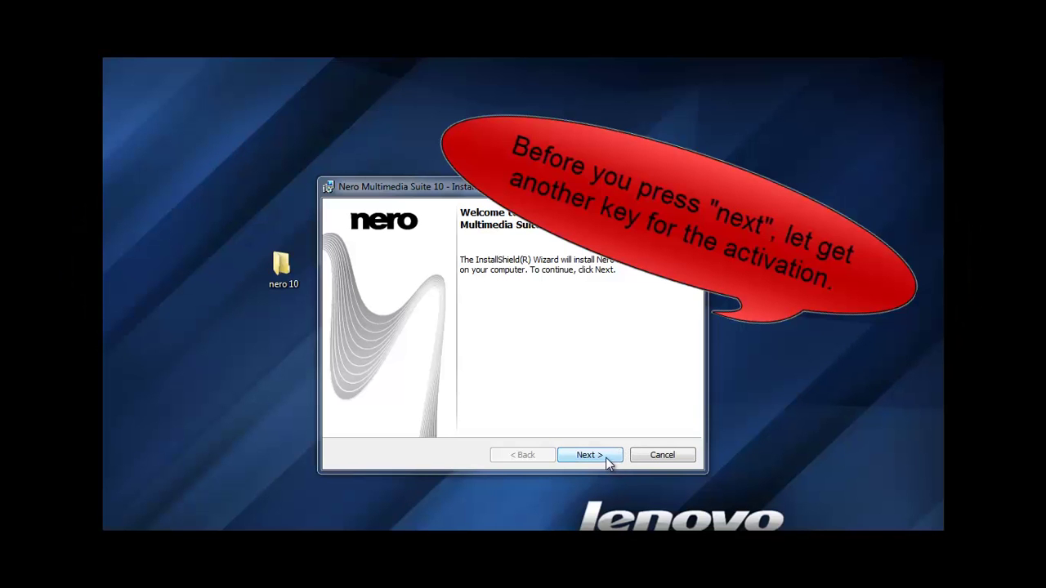
pyautogui.click(605, 457)
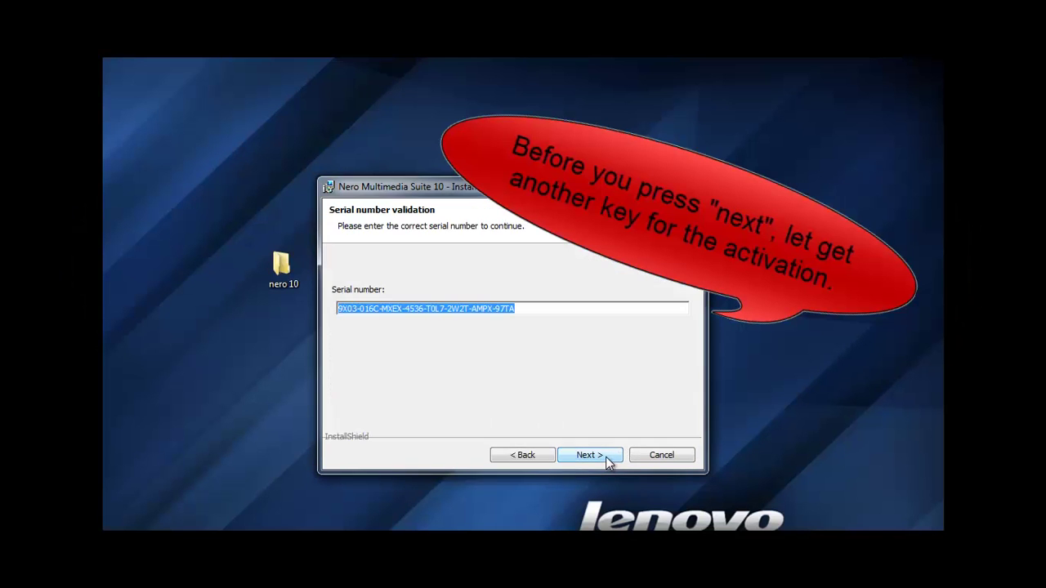
# Open the Serial text file from the nero 10 folder on the desktop
pyautogui.doubleClick(286, 268)
pyautogui.click(309, 260)
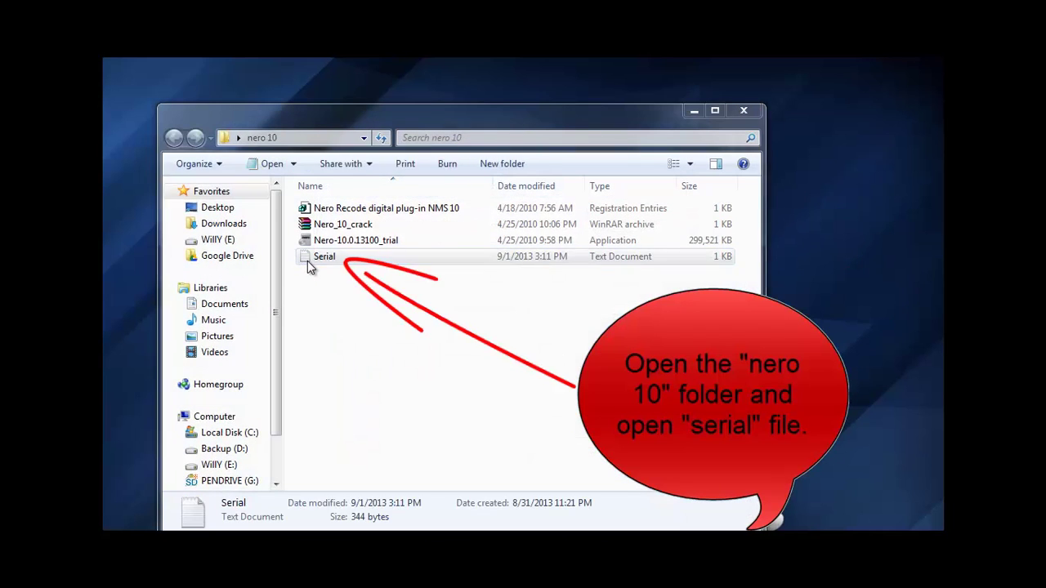
pyautogui.doubleClick(309, 258)
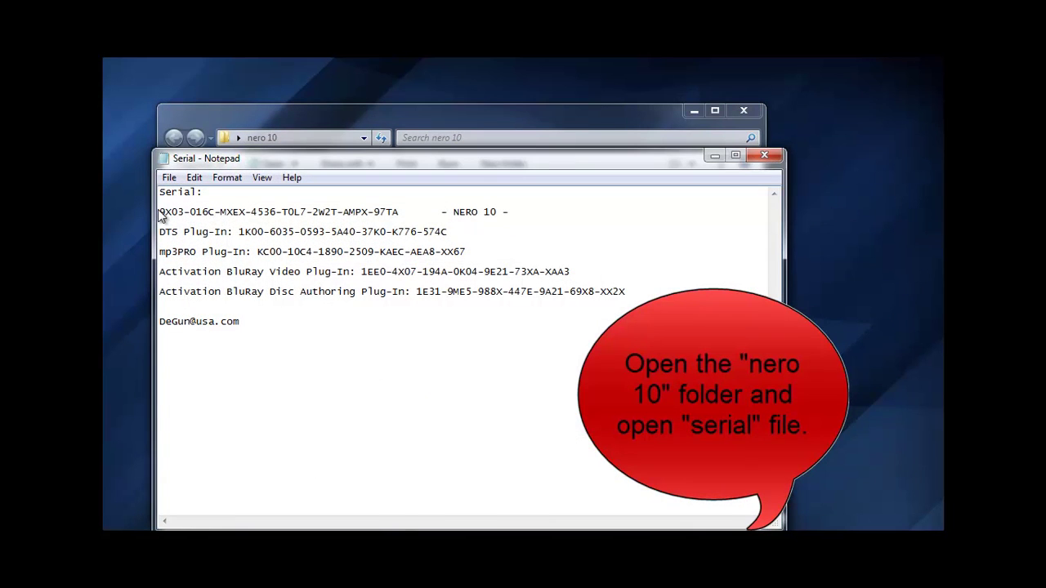
# Copy the Nero 10 serial number from the text file, then close the file and the nero 10 folder
pyautogui.moveTo(160, 214); pyautogui.dragTo(406, 214)
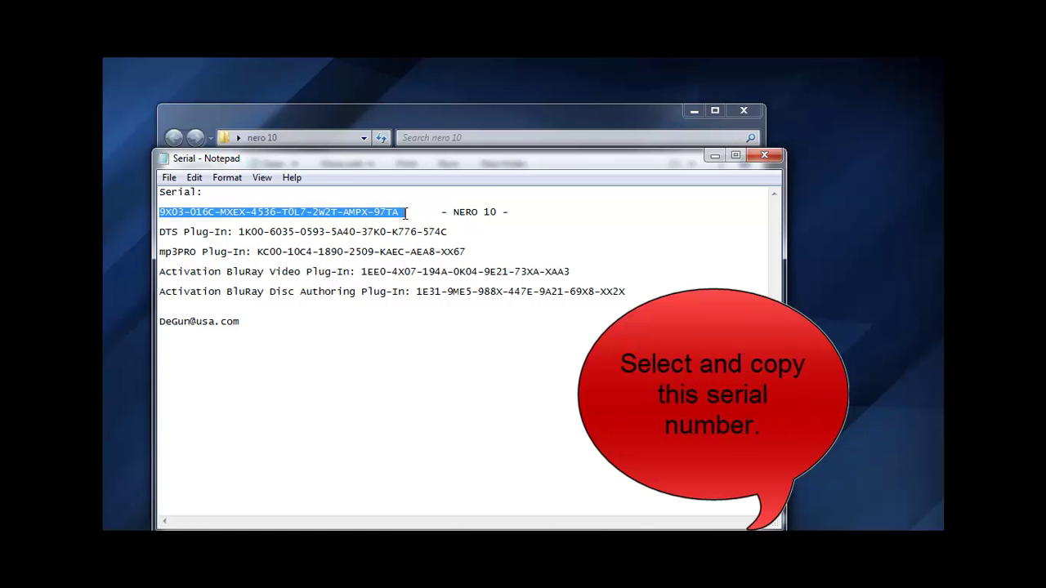
pyautogui.rightClick(377, 214)
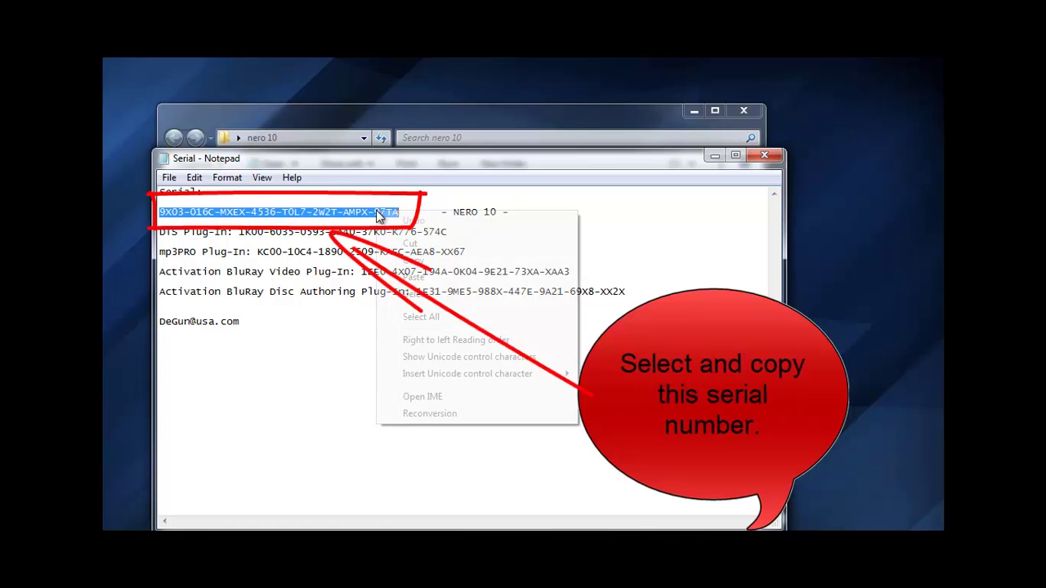
pyautogui.click(431, 260)
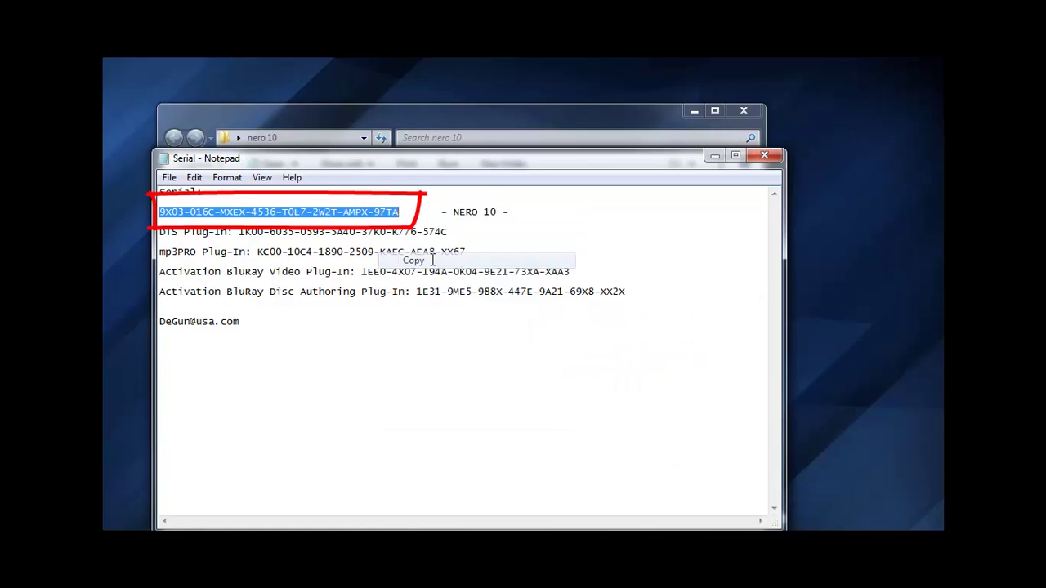
pyautogui.click(764, 158)
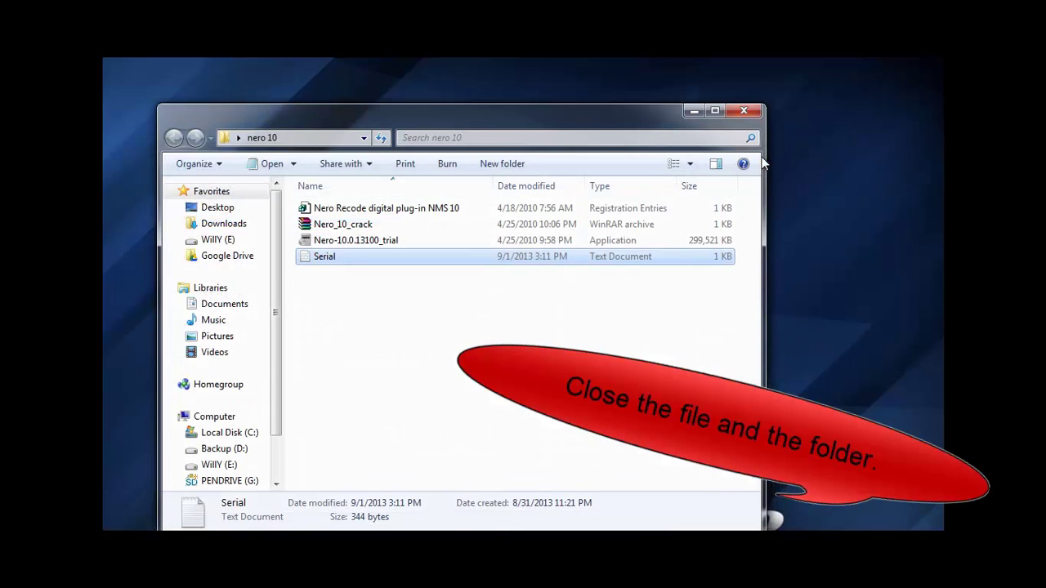
pyautogui.click(743, 111)
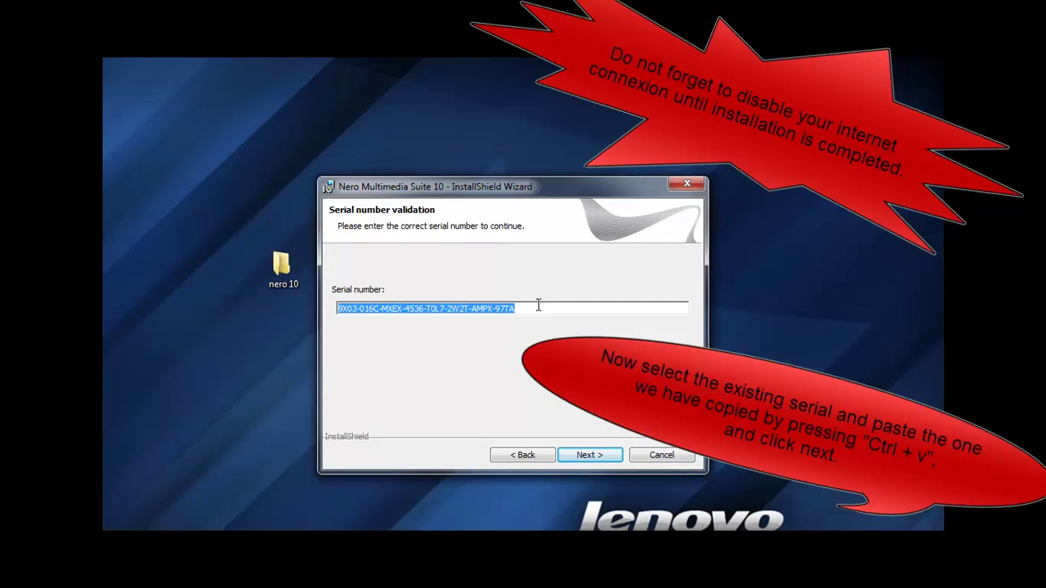
# Paste the copied serial number into the installer's serial number field and accept the license agreement to reach the setup type choice
pyautogui.hotkey('ctrl', 'v')
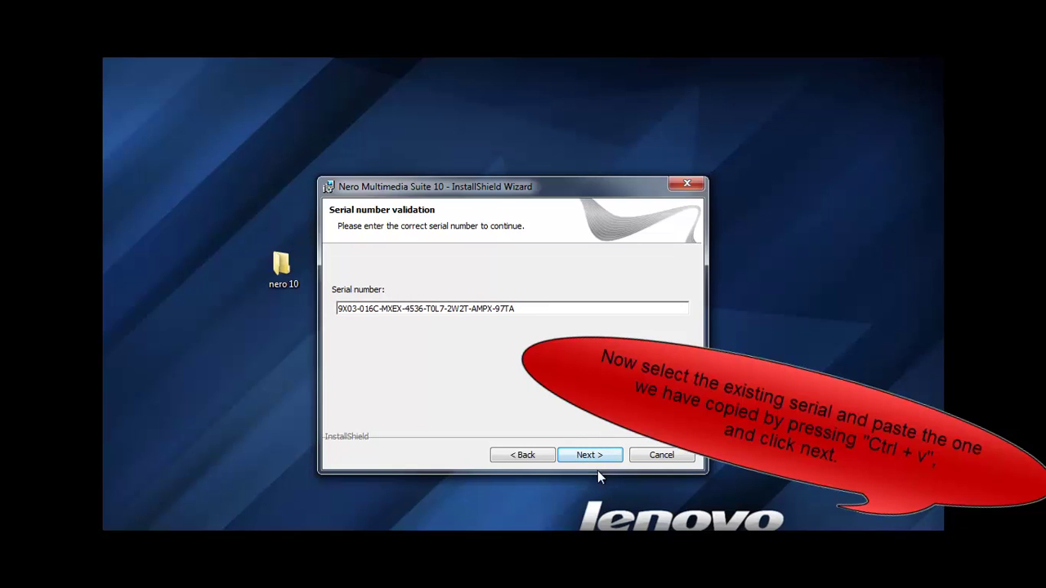
pyautogui.click(584, 455)
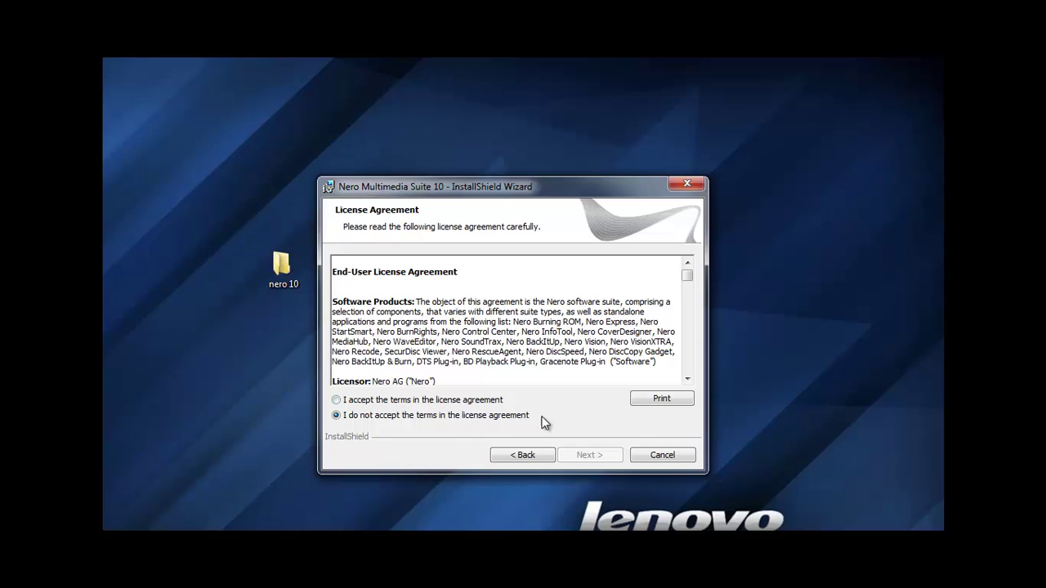
pyautogui.click(431, 400)
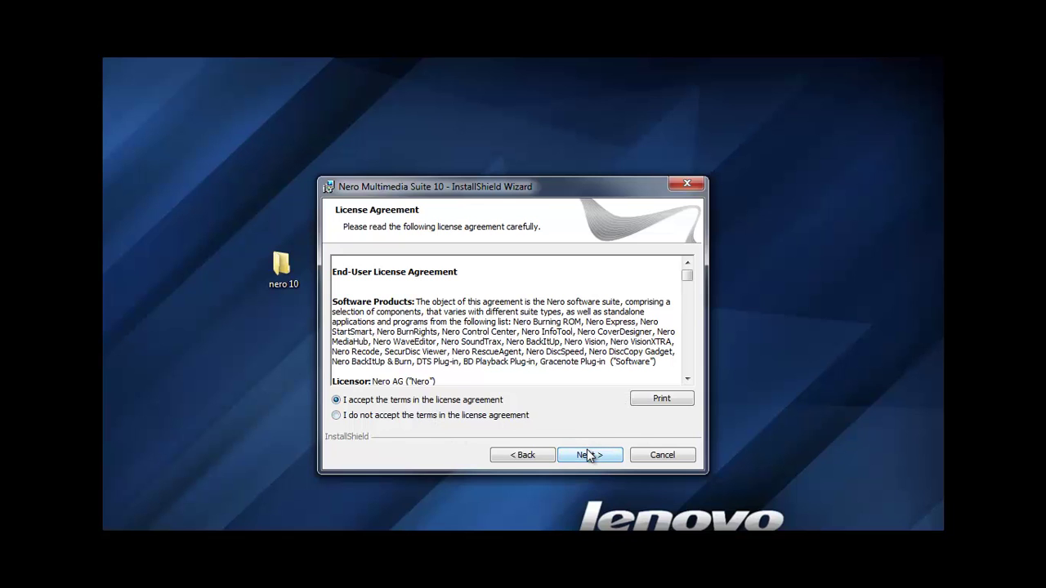
pyautogui.click(589, 455)
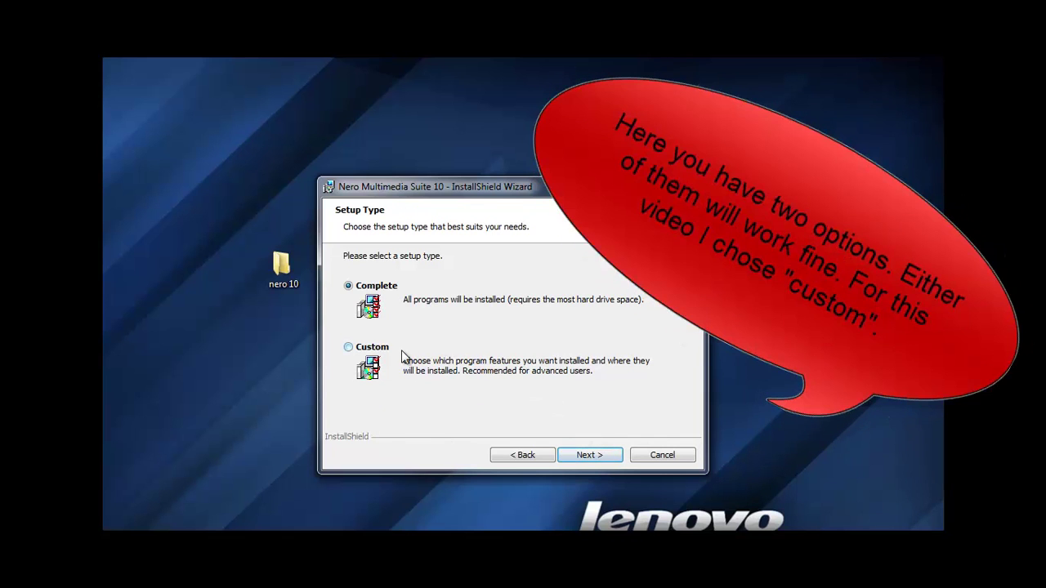
# Choose the Custom setup type and mark Nero Update and Nero BackItUp as features that will not be available
pyautogui.click(350, 347)
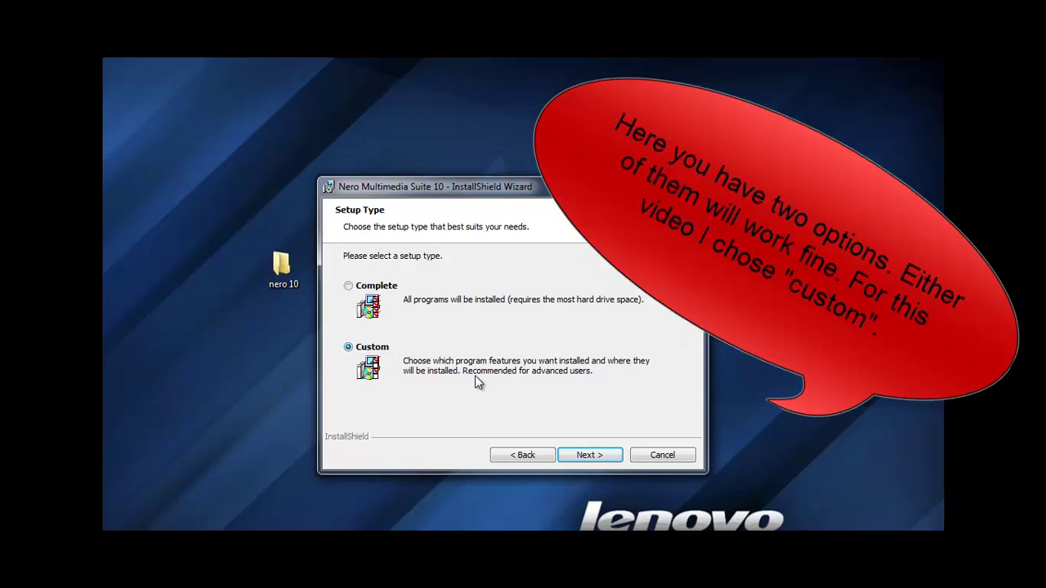
pyautogui.click(606, 454)
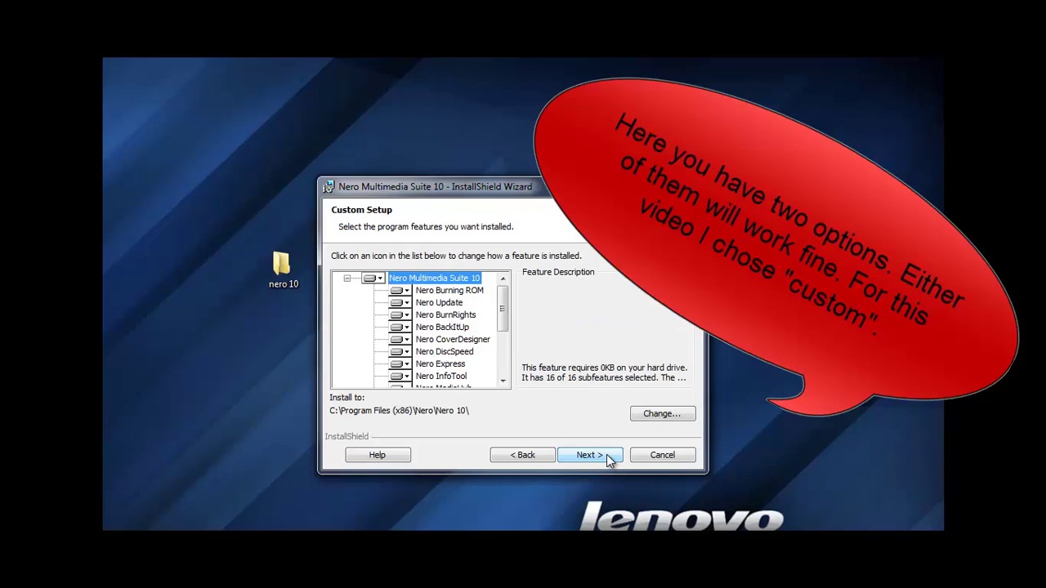
pyautogui.click(407, 304)
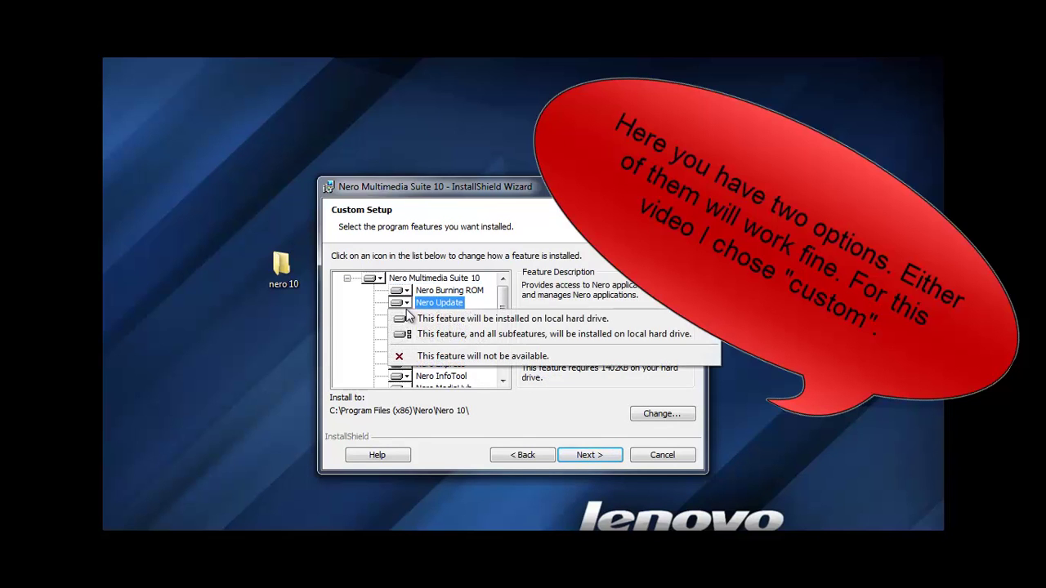
pyautogui.click(406, 356)
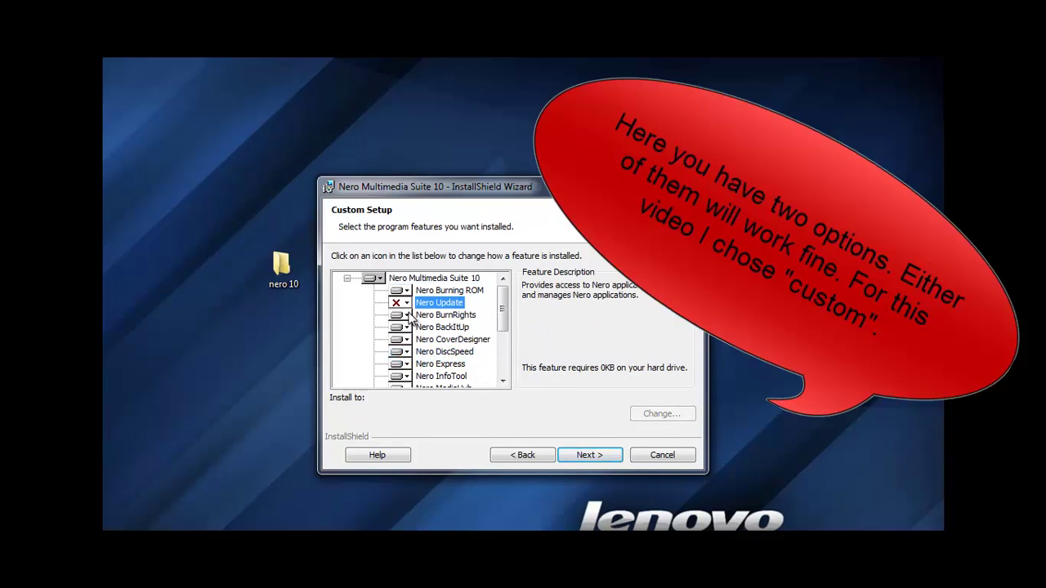
pyautogui.click(405, 327)
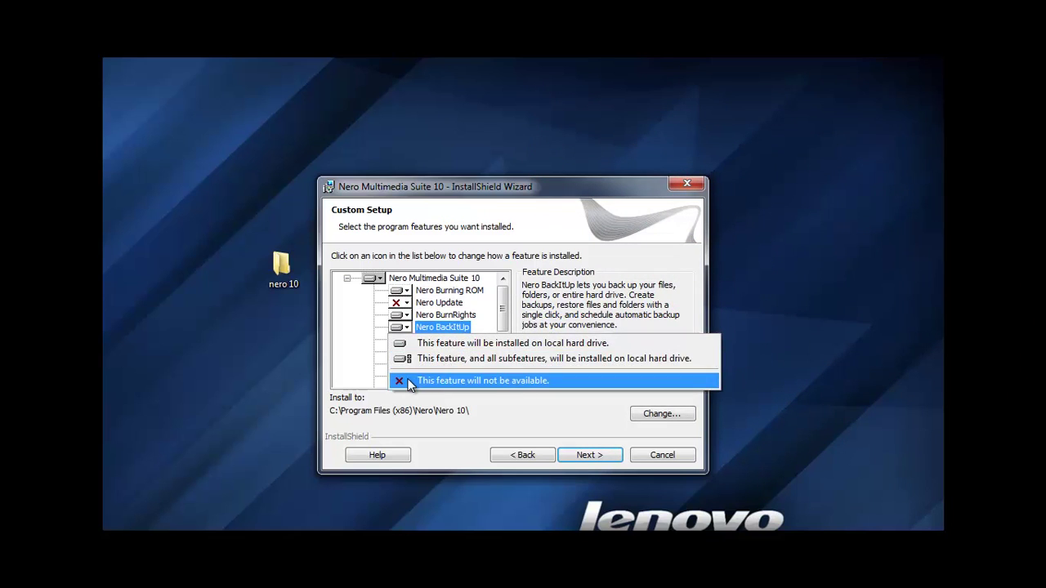
pyautogui.click(406, 381)
# Exclude the other unneeded features, keeping only Nero Burning ROM, BurnRights, Express and StartSmart among those shown, and continue to shortcuts and file associations
pyautogui.click(407, 341)
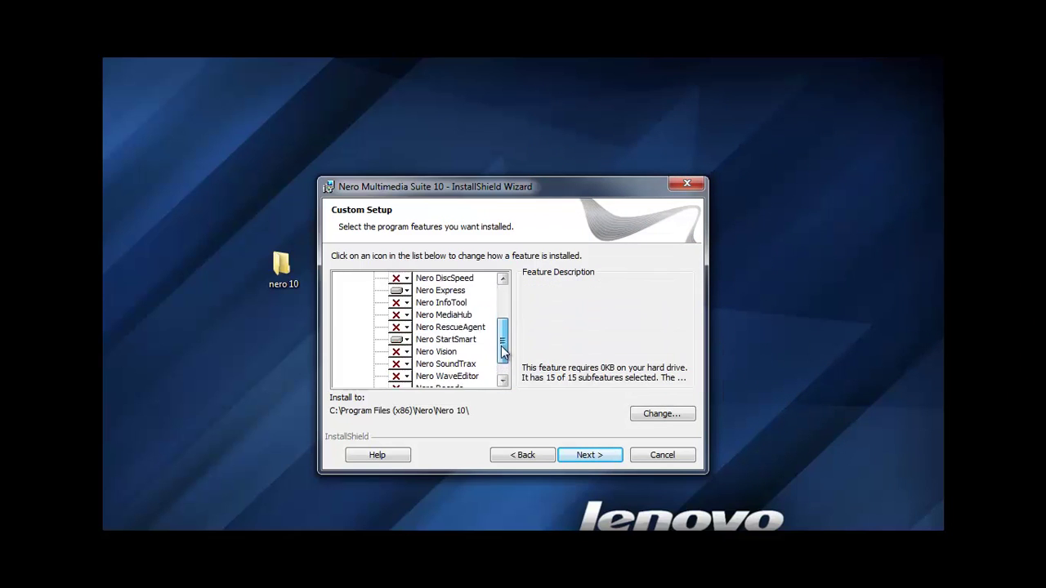
pyautogui.moveTo(502, 331); pyautogui.dragTo(502, 299)
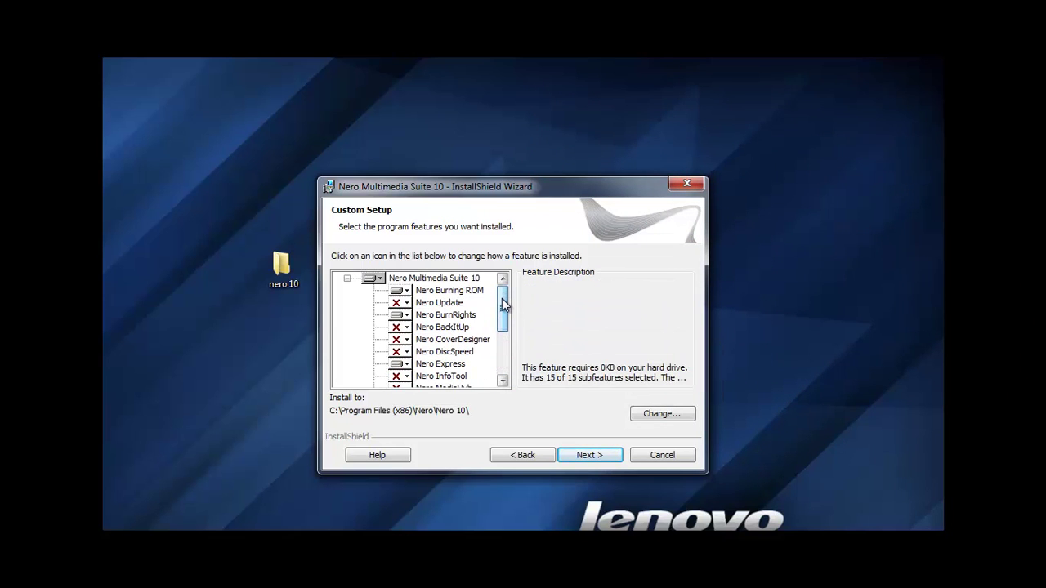
pyautogui.scroll(-1, 501, 302)
pyautogui.scroll(1, 502, 302)
pyautogui.click(587, 455)
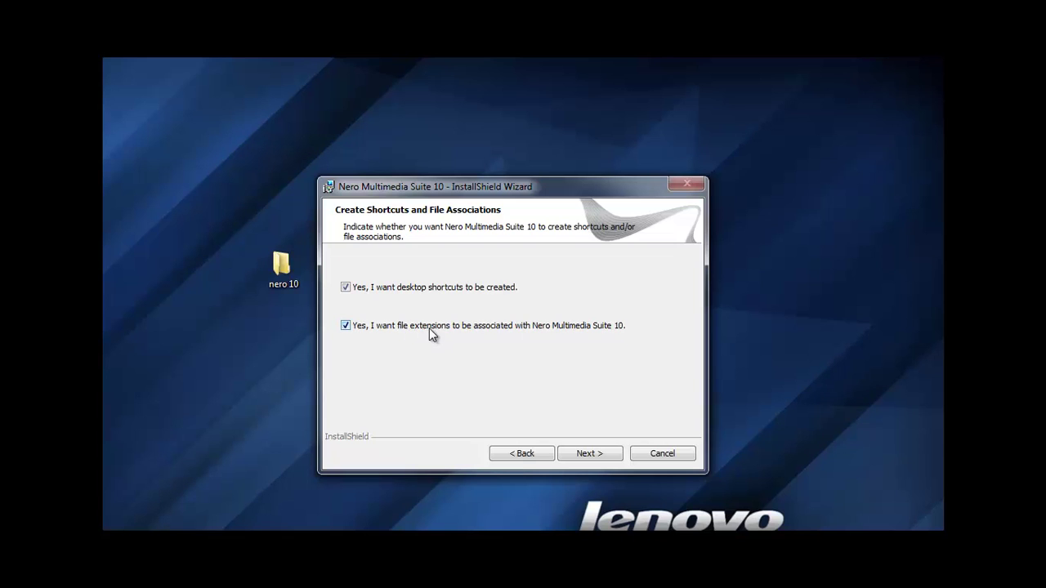
# Turn off file extension association with Nero Multimedia Suite 10 and decline the Nero Product Improvement Program
pyautogui.click(346, 326)
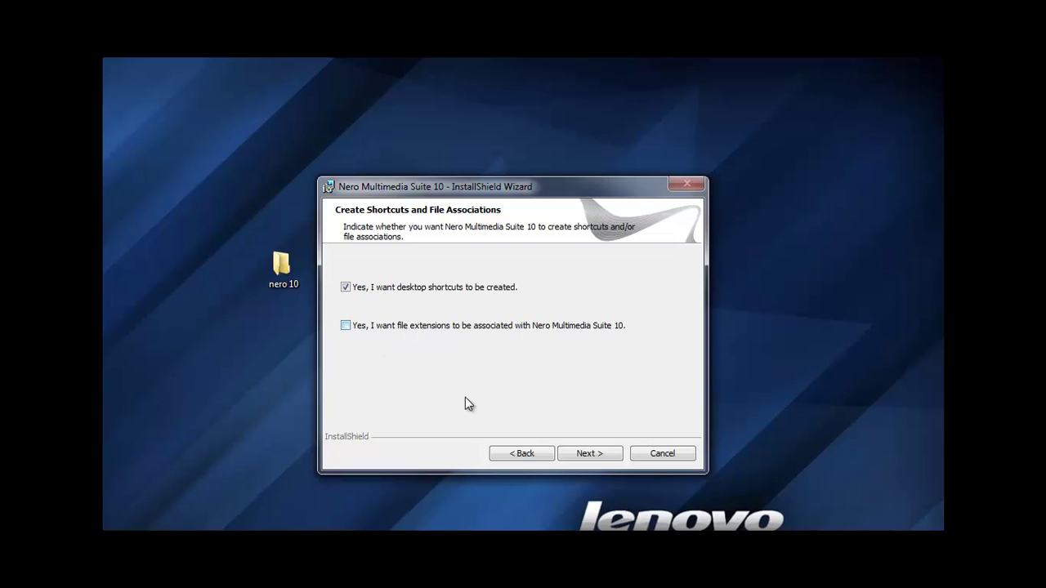
pyautogui.click(587, 451)
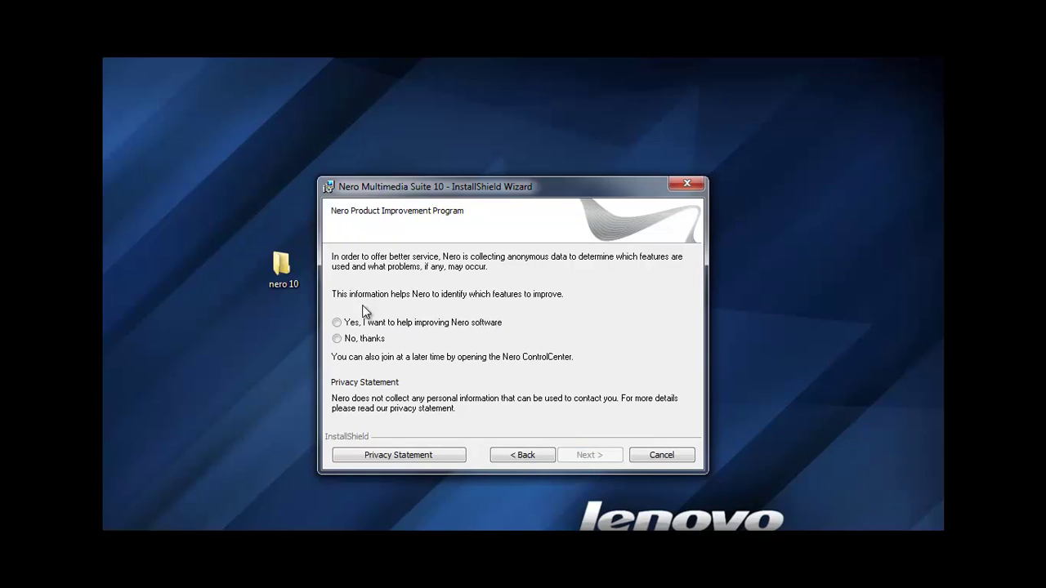
pyautogui.click(337, 338)
pyautogui.click(573, 450)
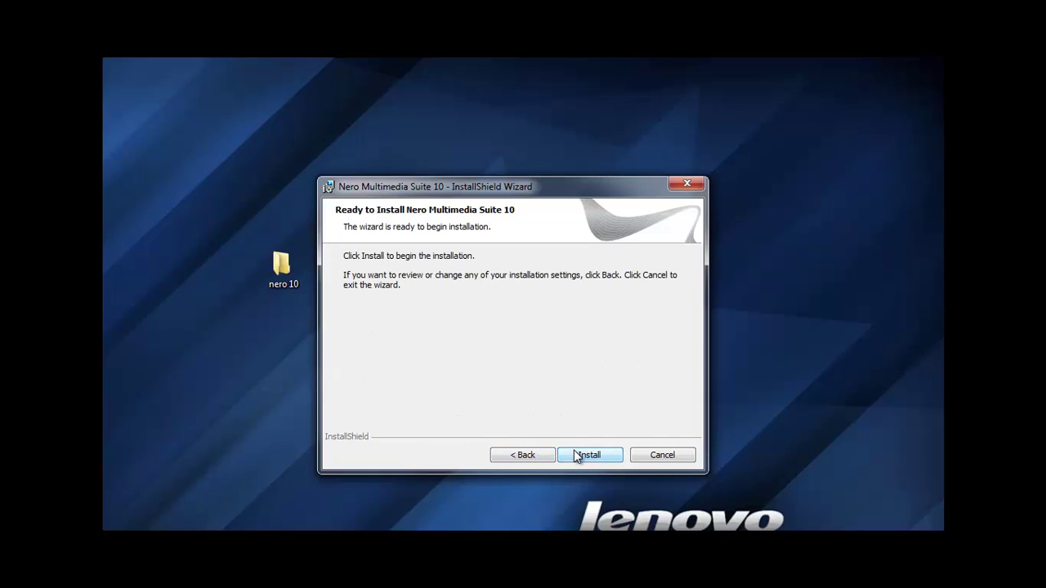
# Run the installation of Nero Multimedia Suite 10 and finish the wizard once it completes
pyautogui.click(575, 455)
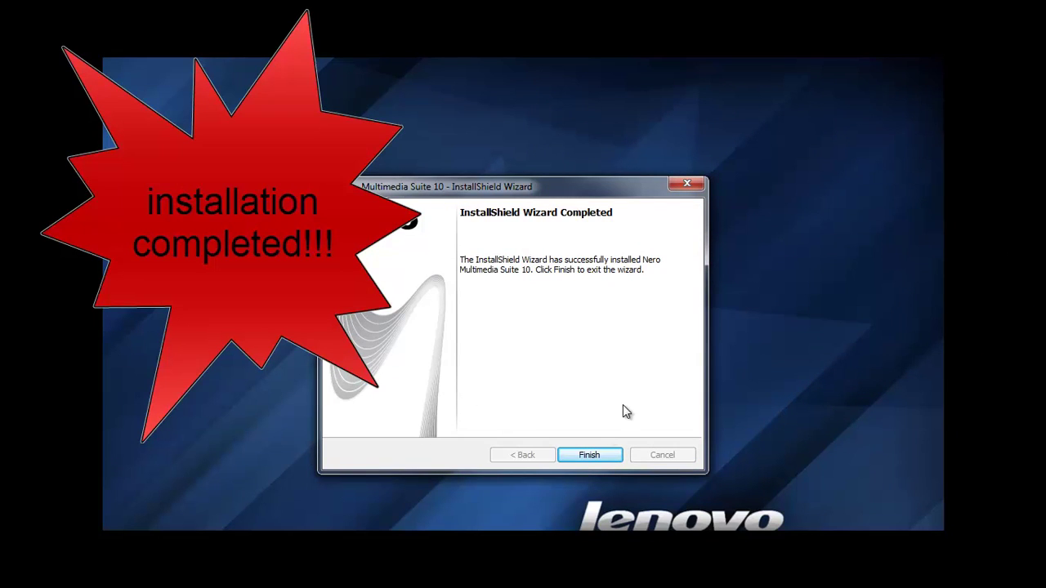
pyautogui.click(580, 456)
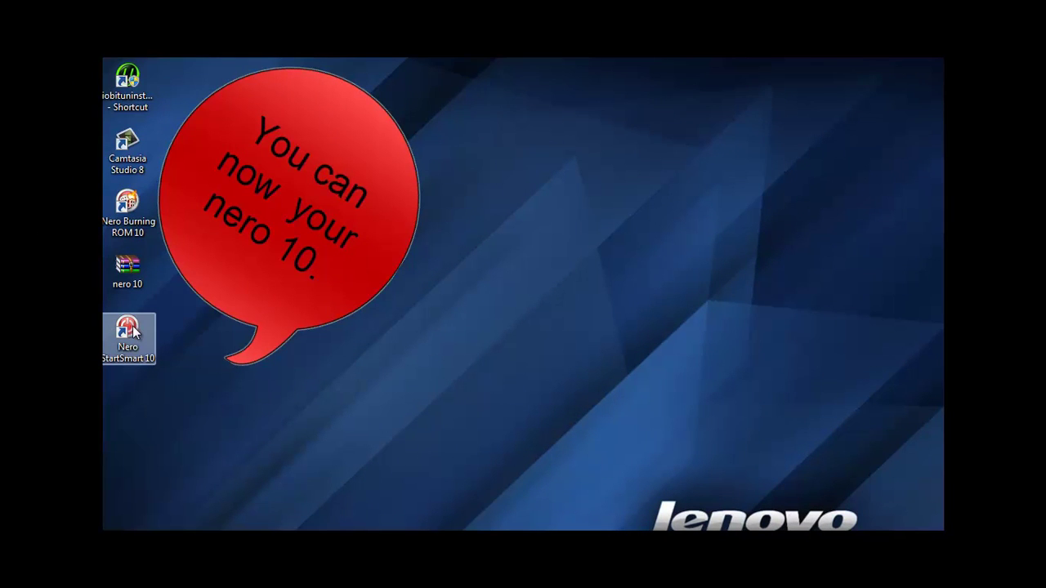
# Launch Nero StartSmart 10 and check the expiry and state of the installed serial number in Nero ControlCenter, then close ControlCenter
pyautogui.doubleClick(129, 330)
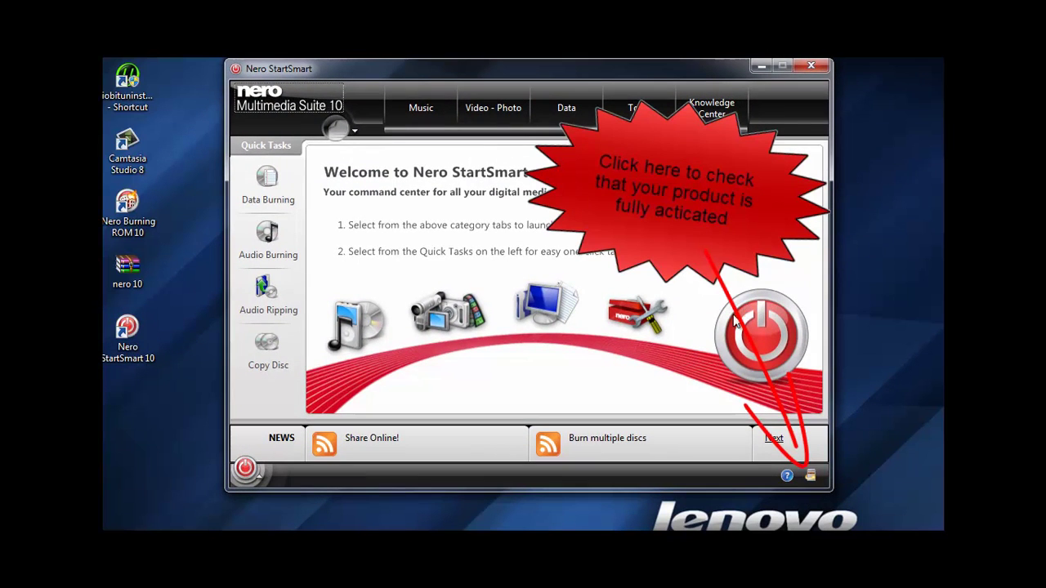
pyautogui.click(809, 475)
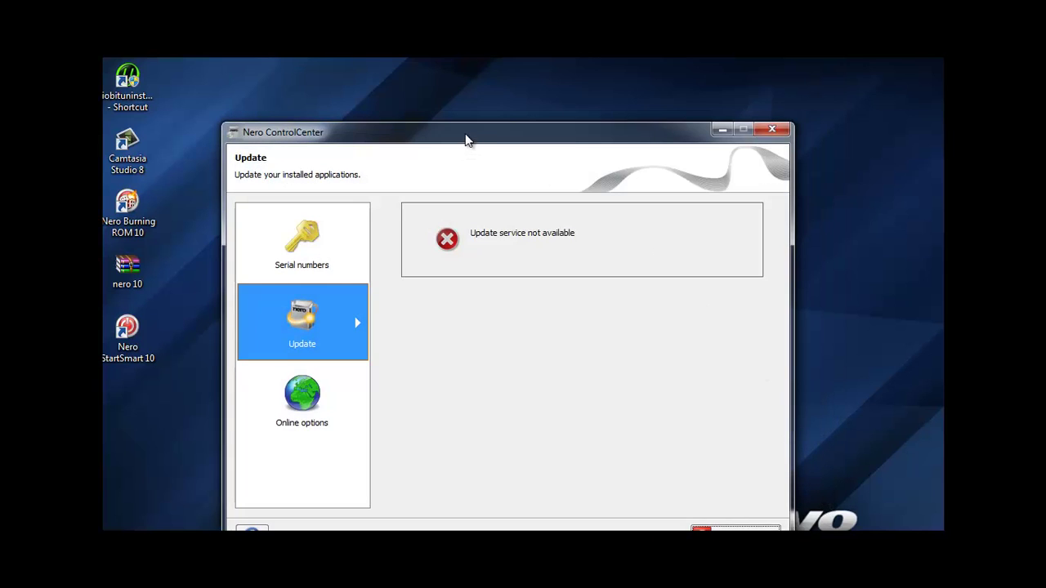
pyautogui.moveTo(467, 133); pyautogui.dragTo(478, 73)
pyautogui.click(321, 188)
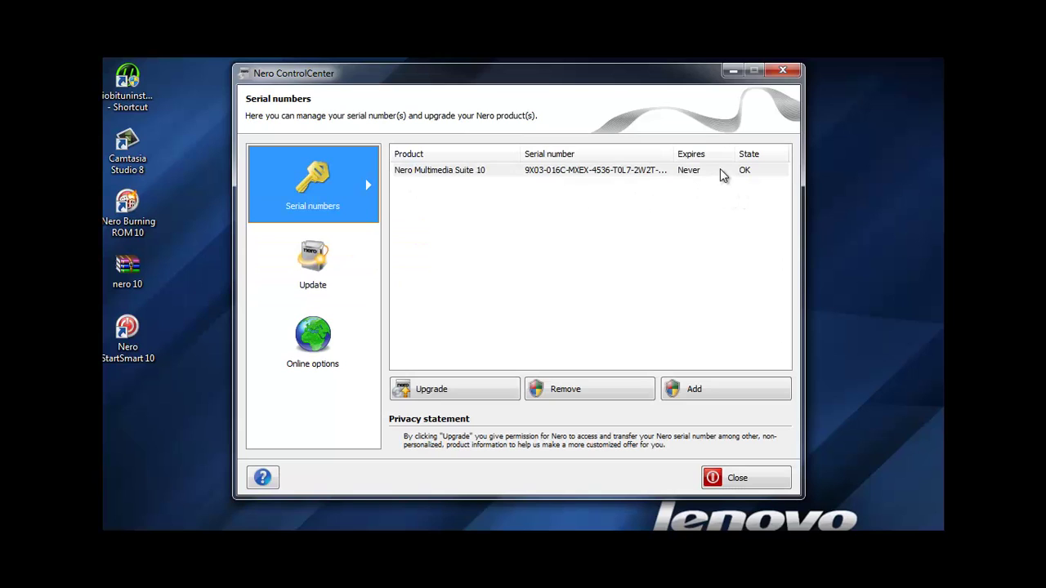
pyautogui.click(692, 168)
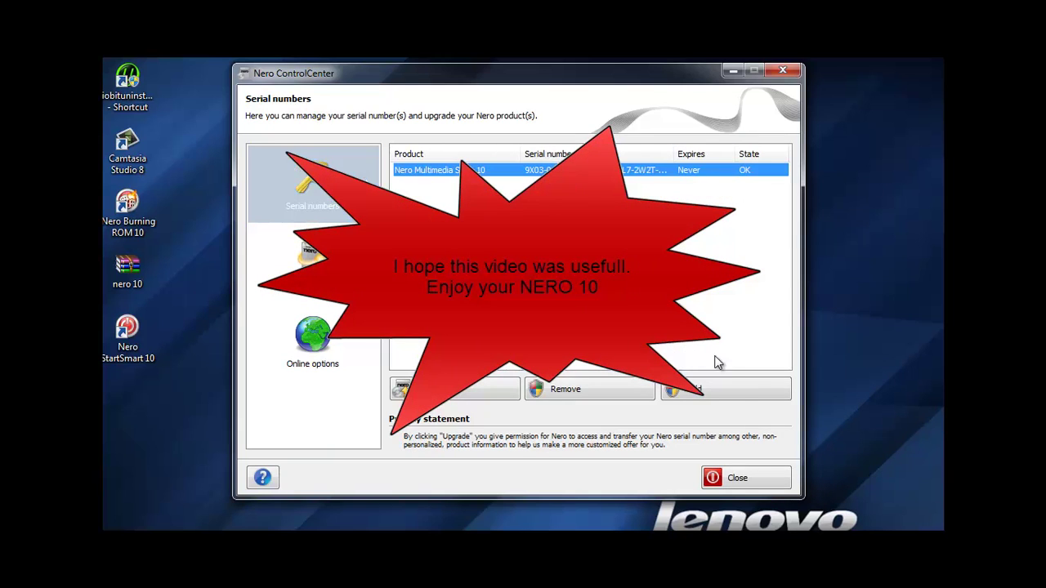
pyautogui.click(733, 482)
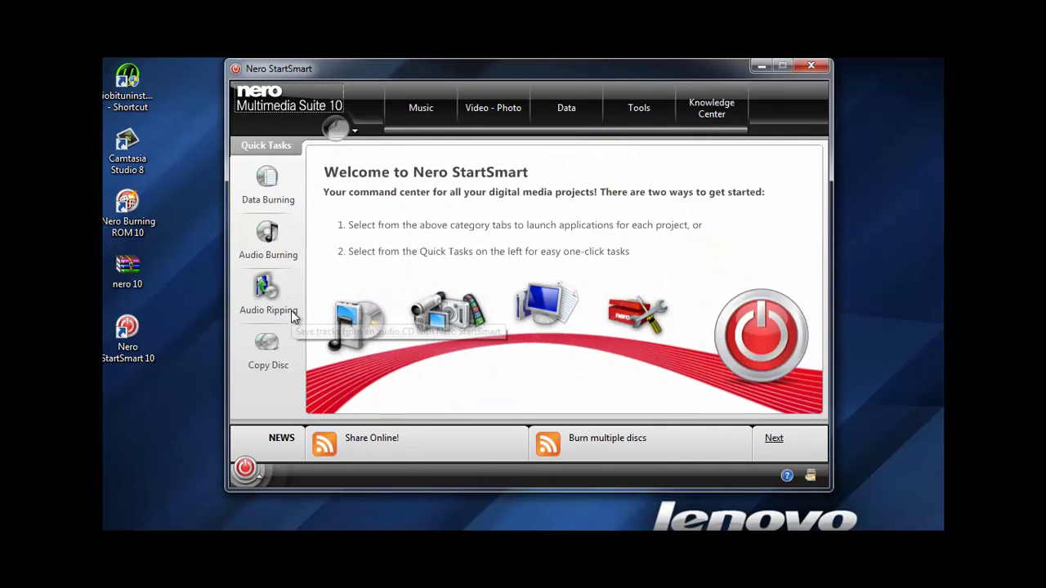
# Try out Data Burning and a new CD-ROM (ISO) compilation in Nero Burning ROM, then close Burning ROM and StartSmart
pyautogui.click(279, 188)
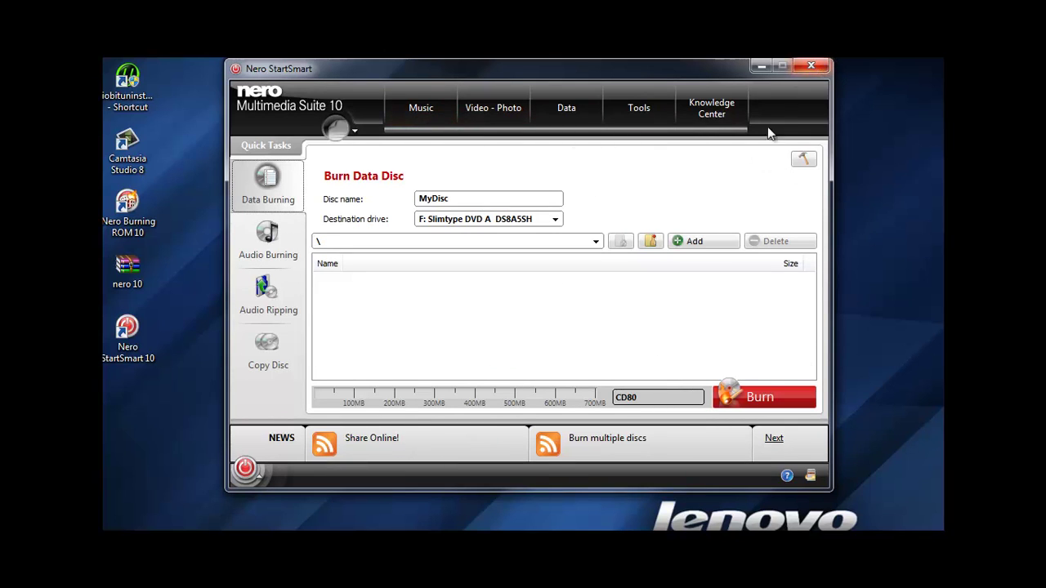
pyautogui.click(244, 469)
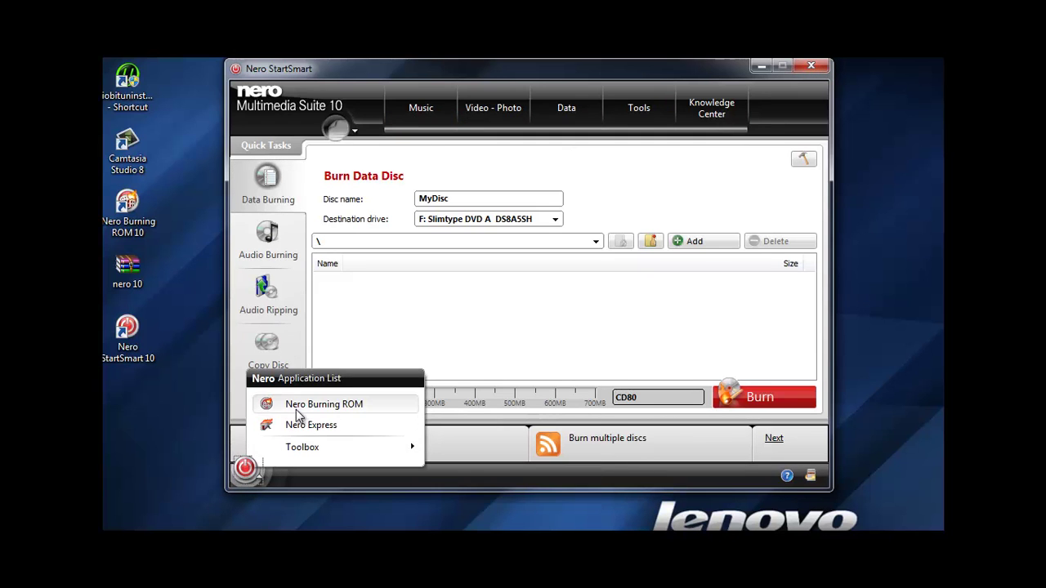
pyautogui.click(363, 406)
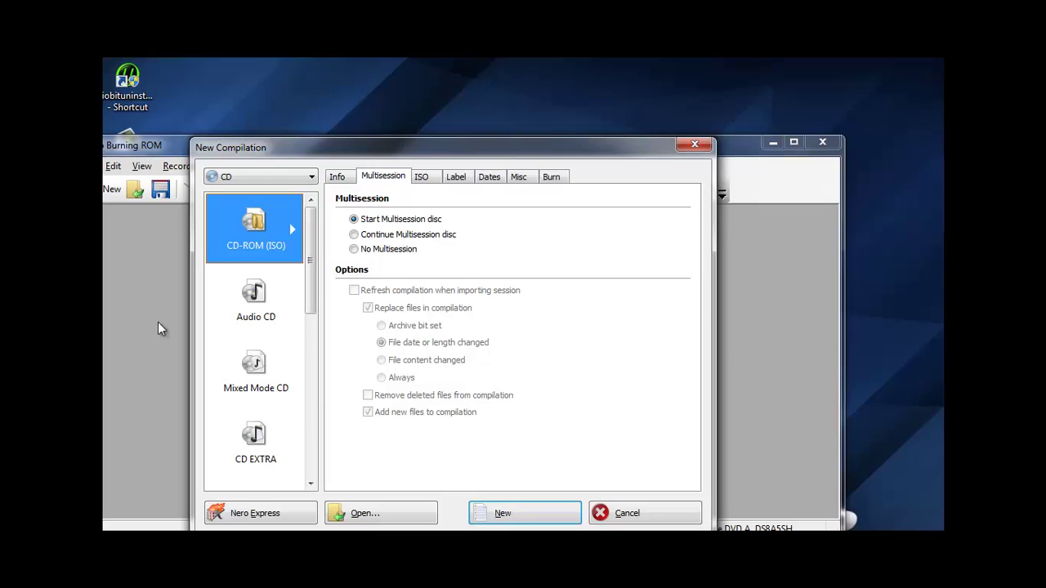
pyautogui.click(519, 513)
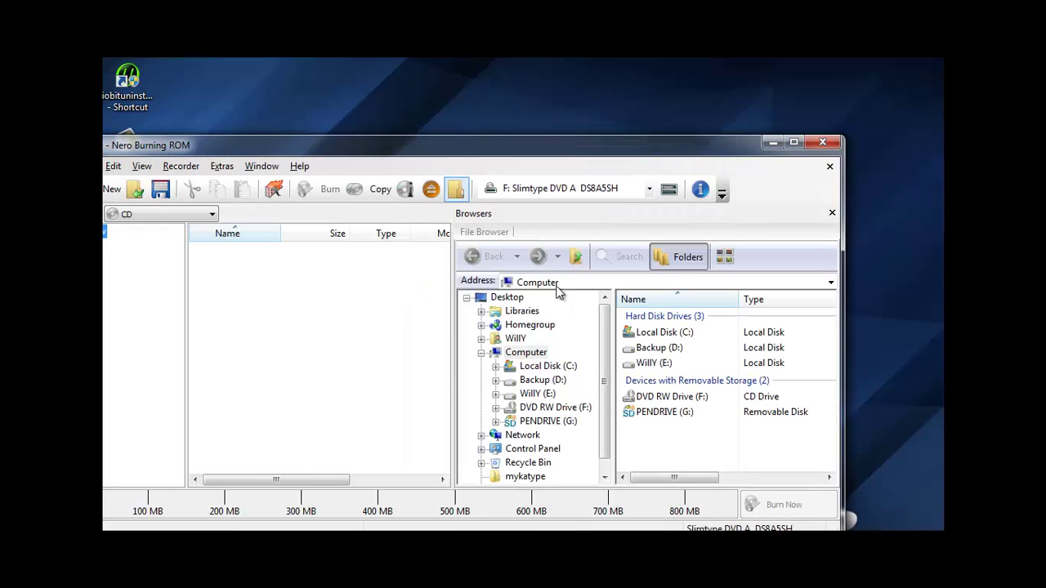
pyautogui.click(825, 142)
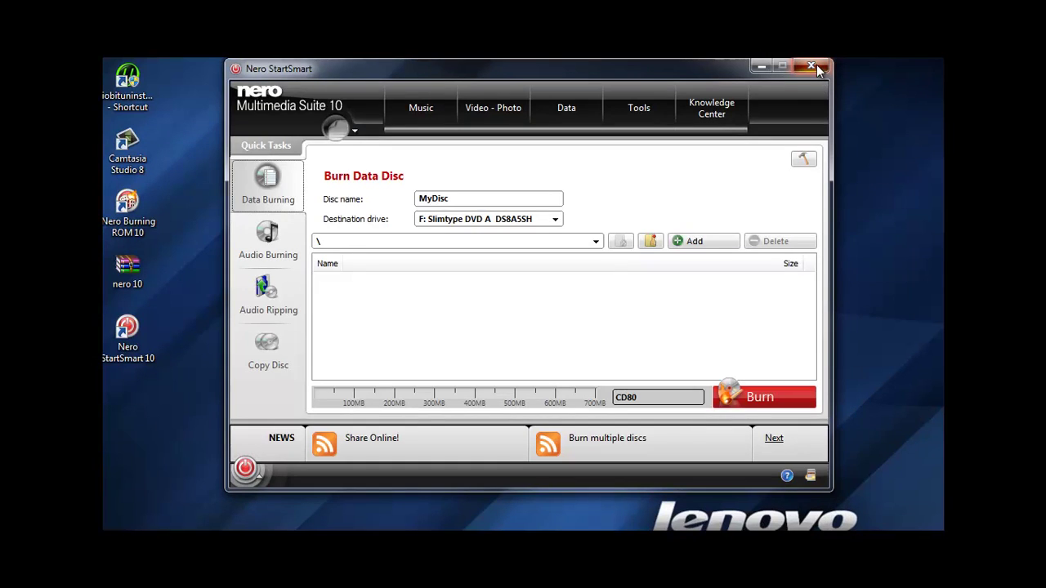
pyautogui.click(811, 65)
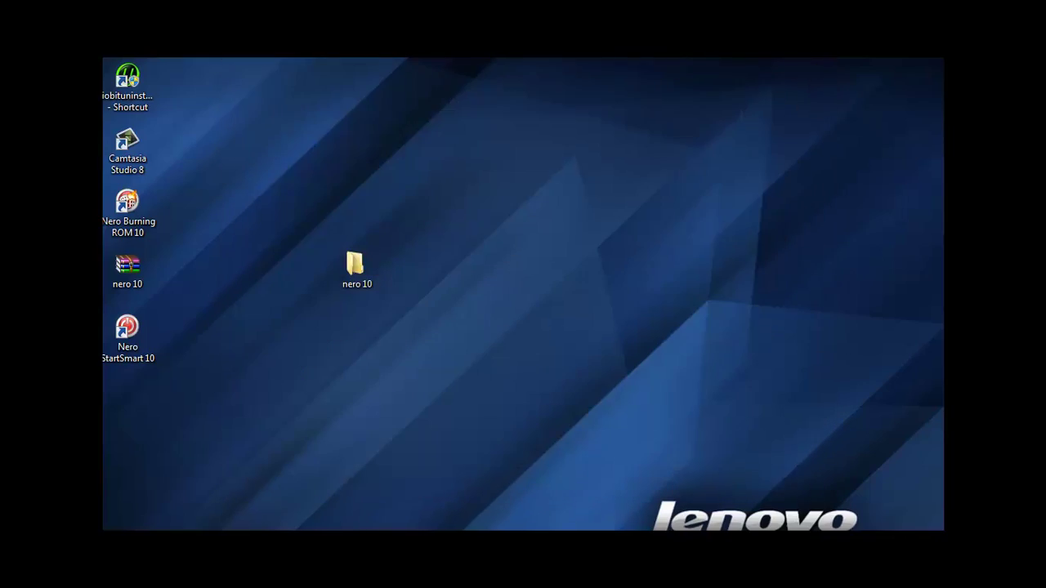